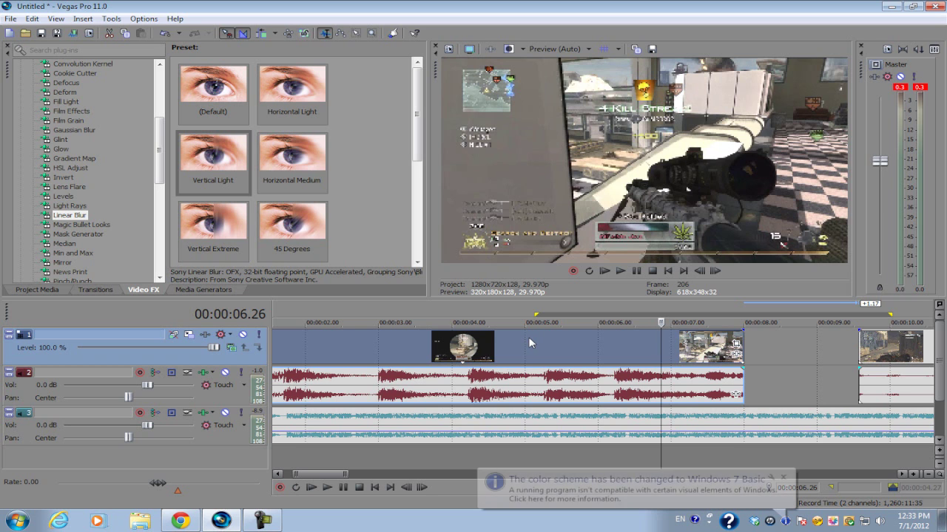
# Dismiss the color scheme notification and move the playhead to 00:00:05.00 in the first video clip
pyautogui.click(785, 474)
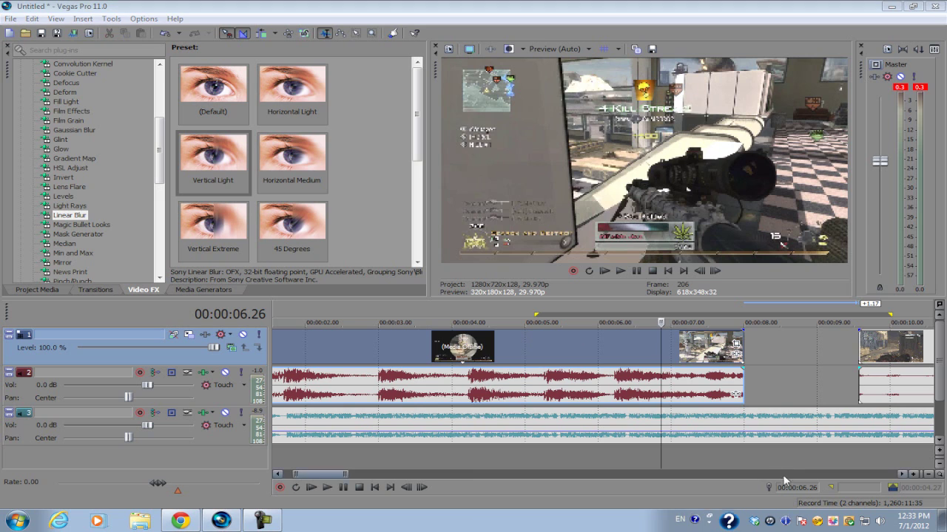
pyautogui.click(524, 342)
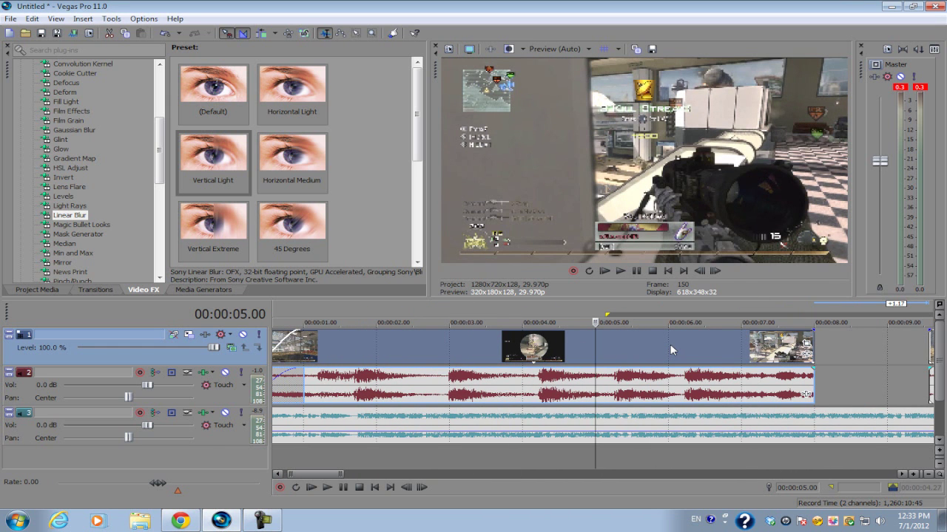
pyautogui.scroll(-3, 517, 398)
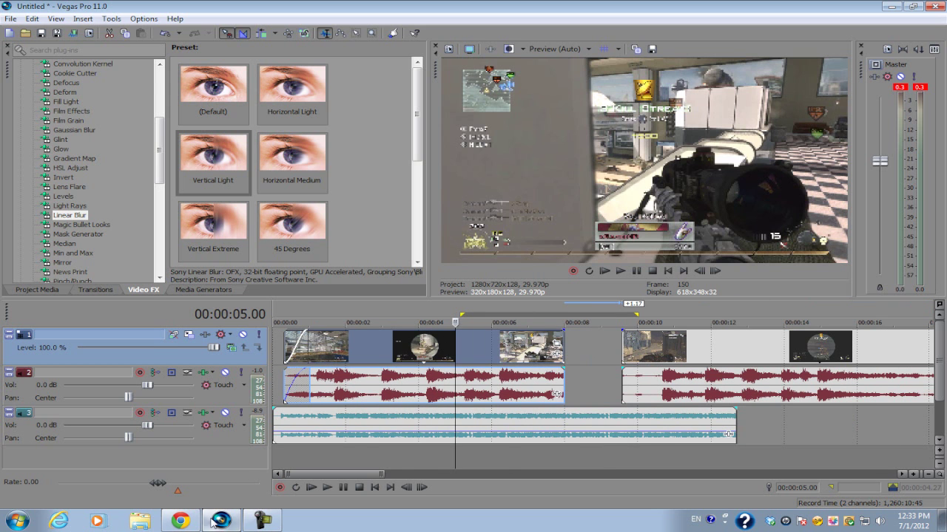
# Switch to Chrome, expand the YouTube channel's full About description, and return to Vegas Pro
pyautogui.click(183, 521)
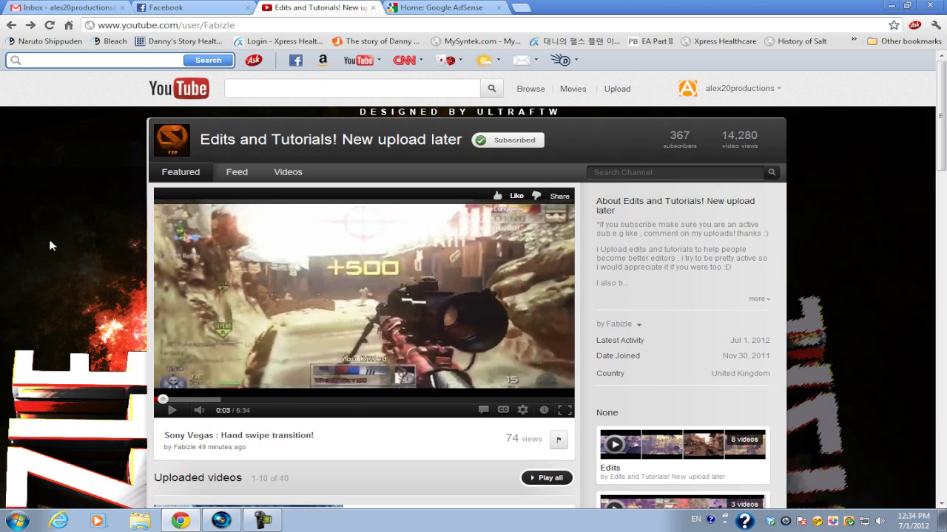
pyautogui.click(760, 299)
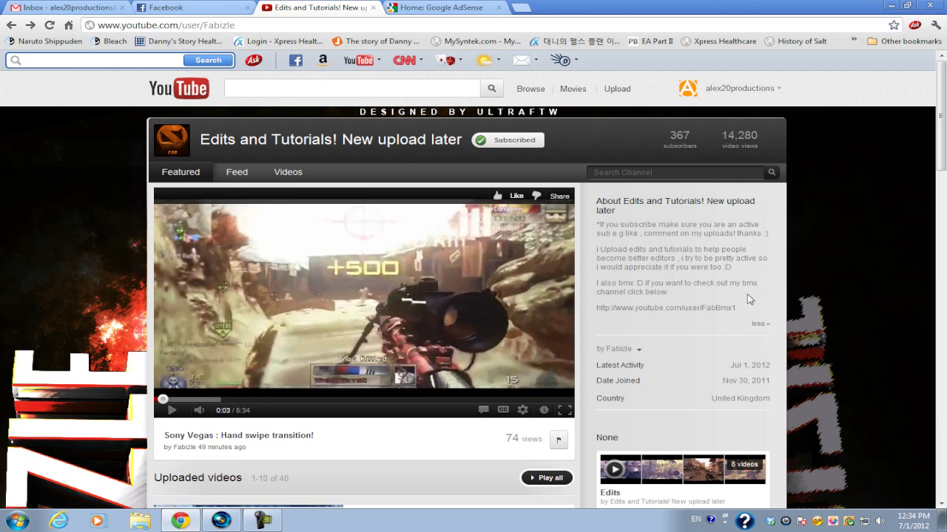
pyautogui.click(221, 520)
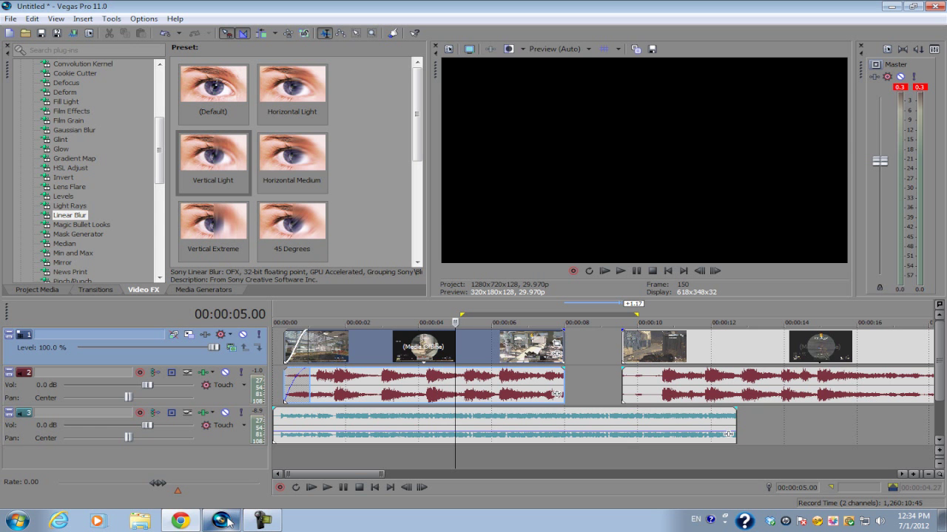
pyautogui.click(513, 349)
pyautogui.scroll(3, 513, 349)
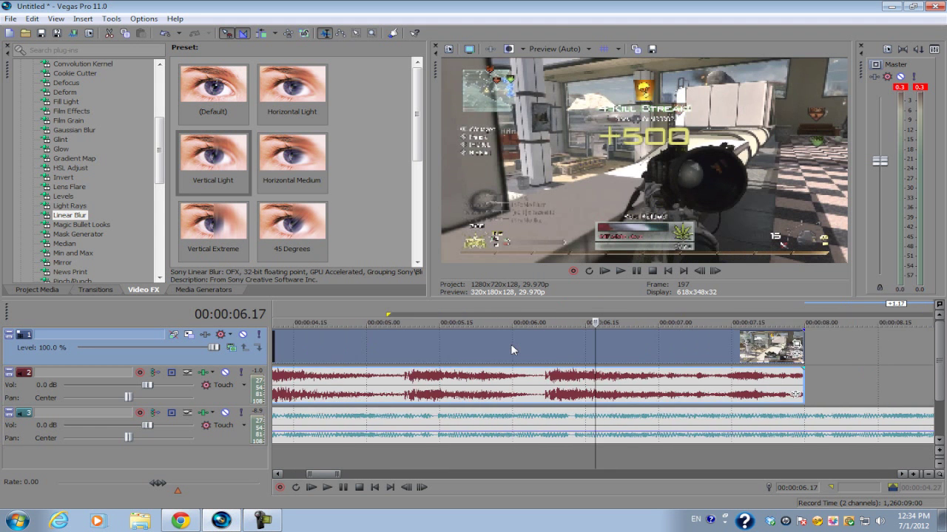
pyautogui.scroll(-2, 512, 349)
pyautogui.scroll(2, 511, 349)
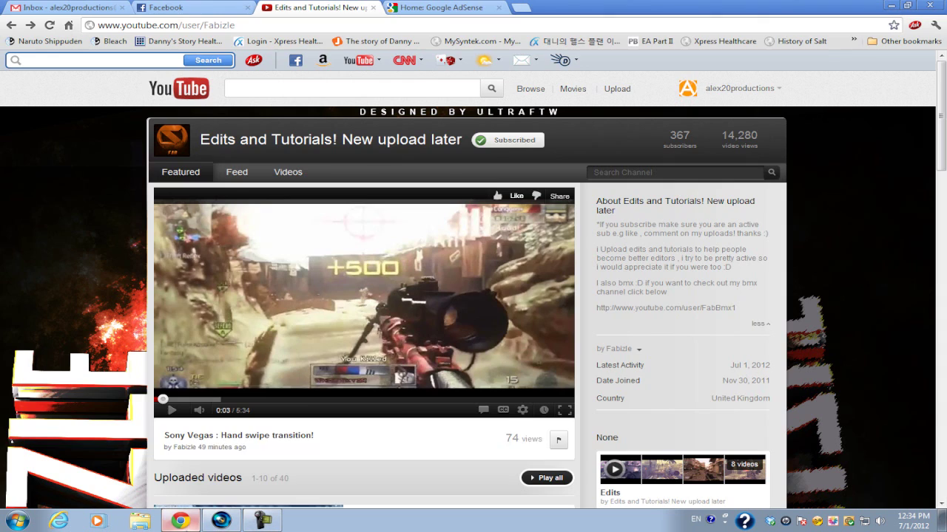
pyautogui.click(180, 520)
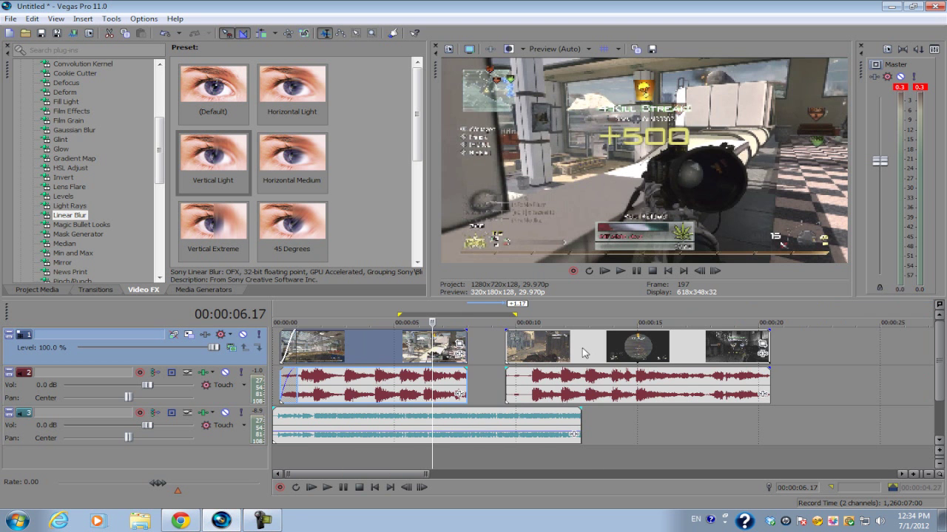
# Move the second clip back against the end of the first clip and show the TV Simulator effect's presets
pyautogui.moveTo(574, 352); pyautogui.dragTo(533, 355)
pyautogui.scroll(-10, 86, 171)
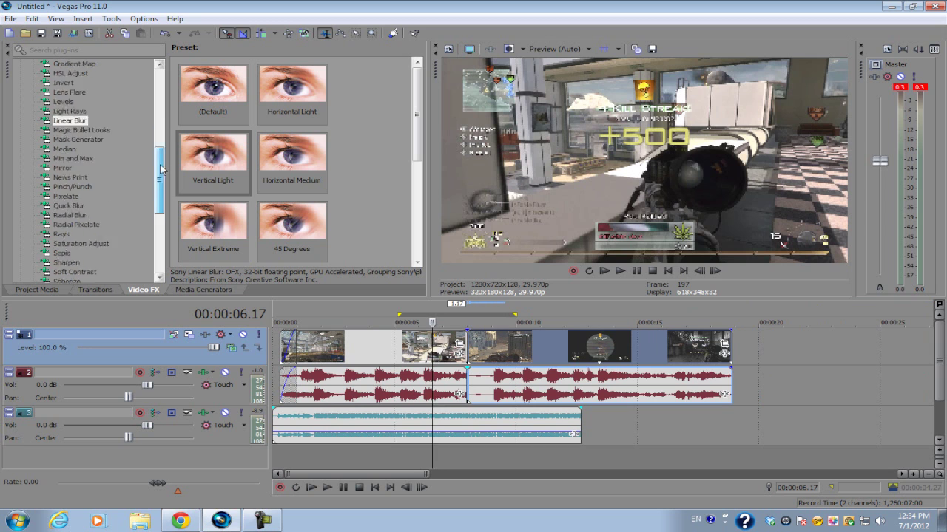
pyautogui.click(82, 160)
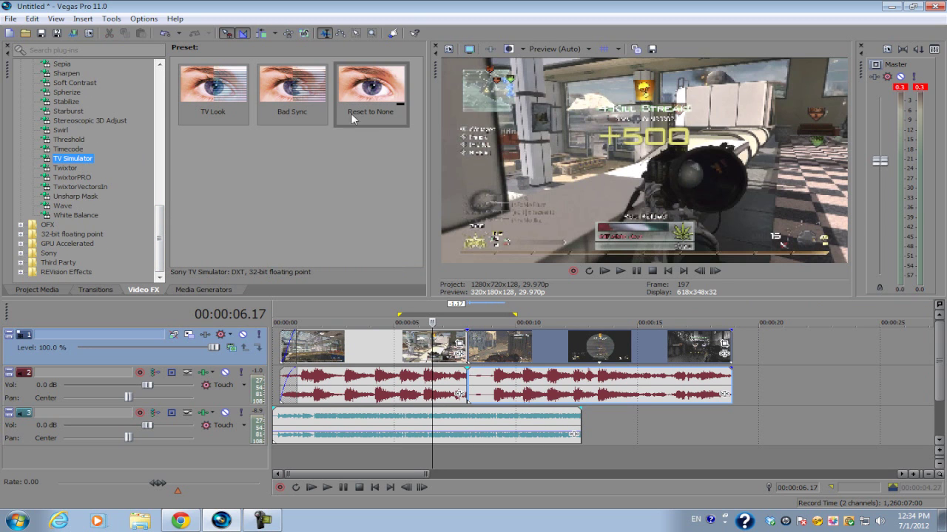
pyautogui.click(471, 348)
pyautogui.scroll(2, 470, 348)
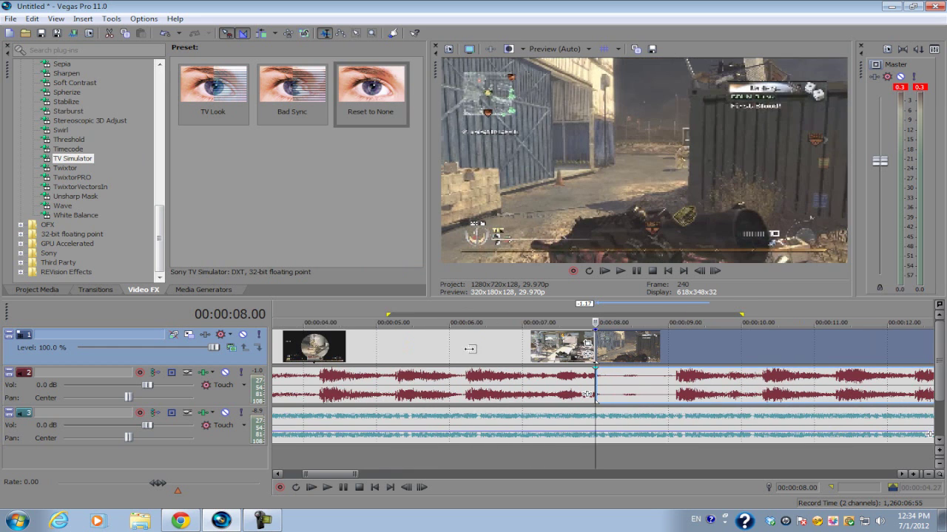
pyautogui.scroll(-1, 529, 439)
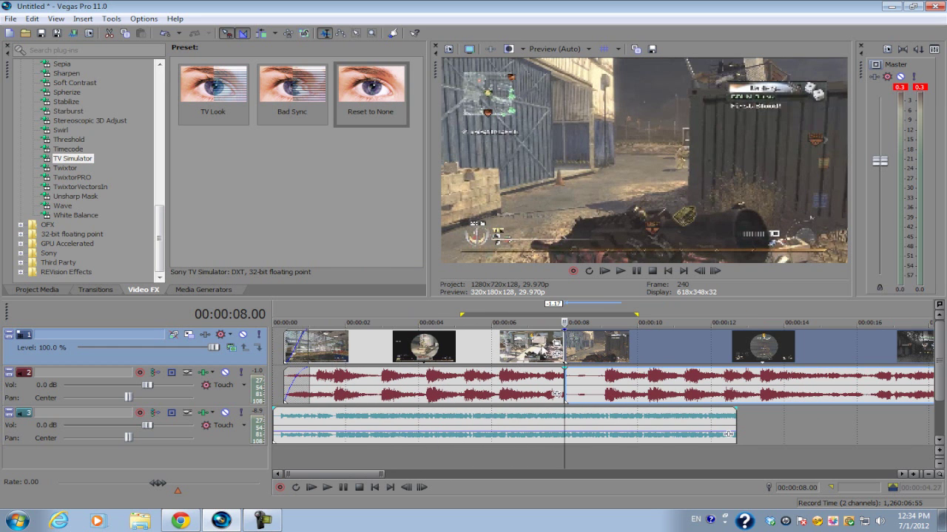
pyautogui.moveTo(370, 92); pyautogui.dragTo(403, 231)
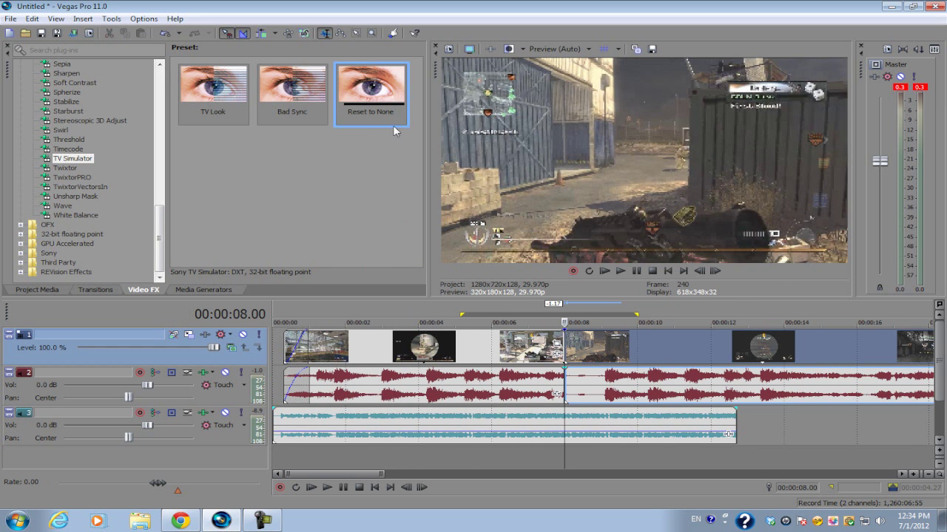
pyautogui.moveTo(392, 126); pyautogui.dragTo(387, 157)
pyautogui.click(512, 361)
pyautogui.click(617, 342)
pyautogui.click(501, 346)
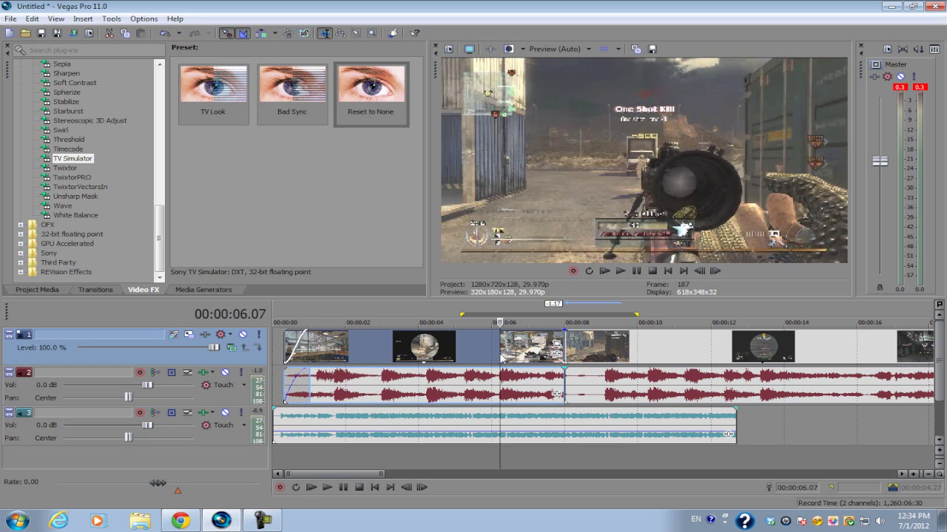
# Pull the second clip away from the first clip, and move it back against the first clip's end
pyautogui.click(591, 346)
pyautogui.moveTo(641, 345); pyautogui.dragTo(678, 341)
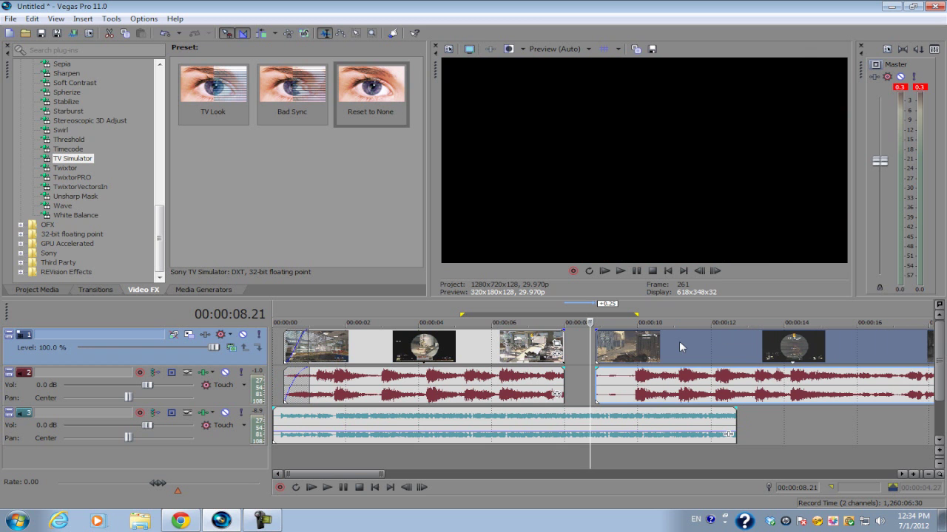
pyautogui.moveTo(763, 343); pyautogui.dragTo(662, 352)
# Examine the cut between the two clips closely, advancing the playhead to 00:00:08.02
pyautogui.click(562, 342)
pyautogui.scroll(5, 562, 342)
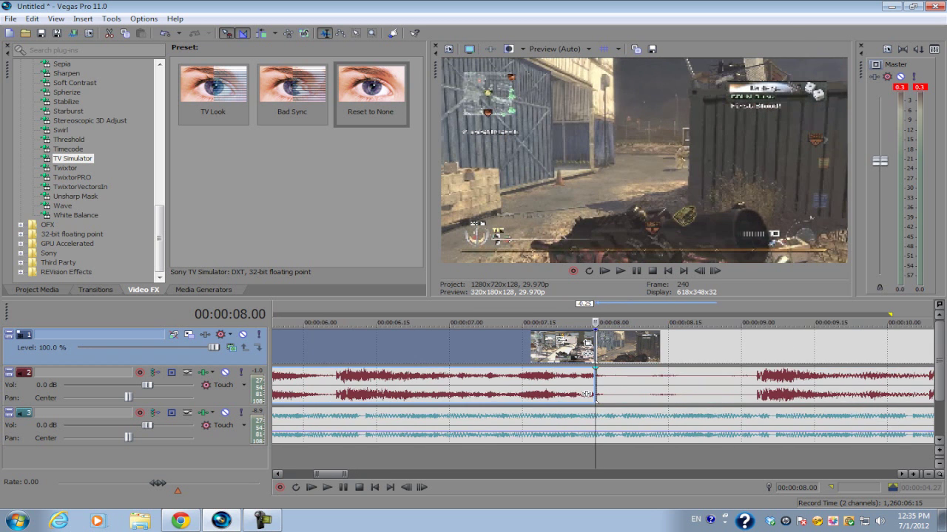
pyautogui.scroll(-4, 562, 341)
pyautogui.scroll(6, 606, 344)
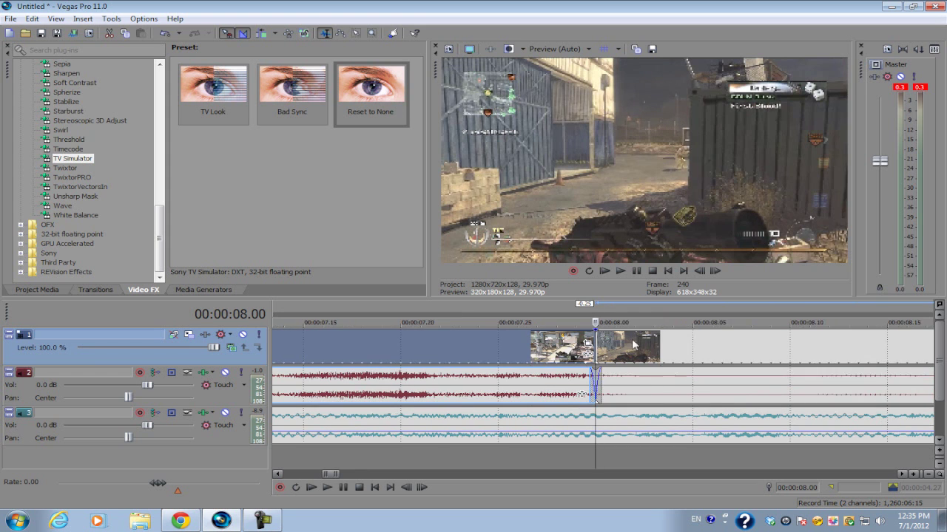
pyautogui.press('Right')
pyautogui.press('Right')
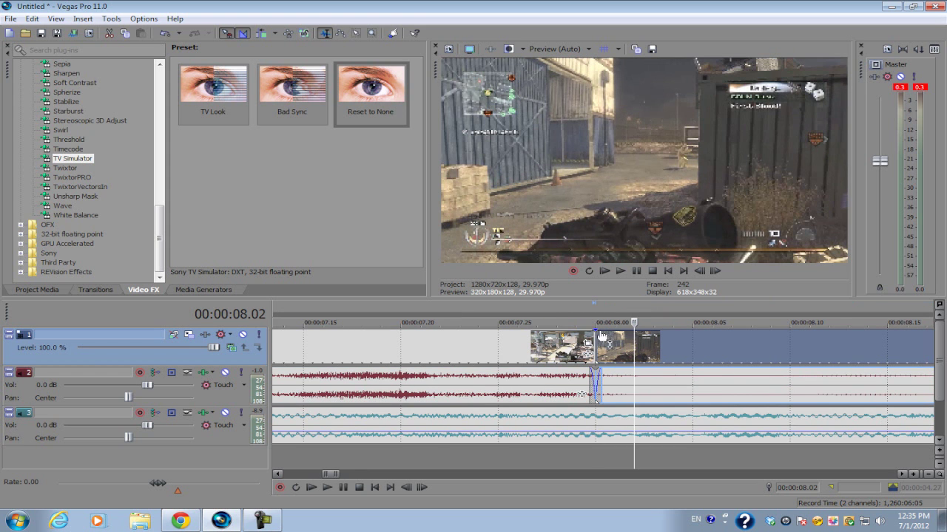
pyautogui.scroll(-6, 596, 340)
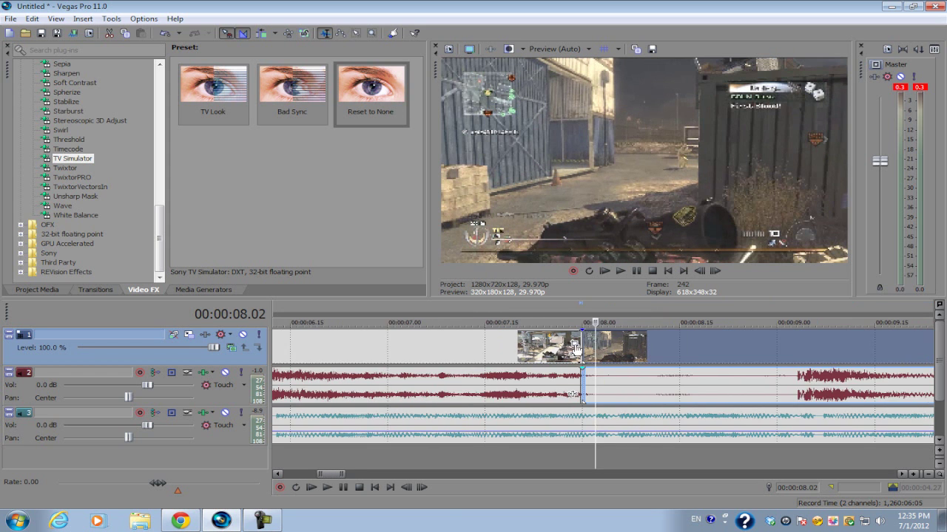
# Play back the end of the first clip and the cut into the second clip from several starting points
pyautogui.click(558, 348)
pyautogui.scroll(3, 561, 345)
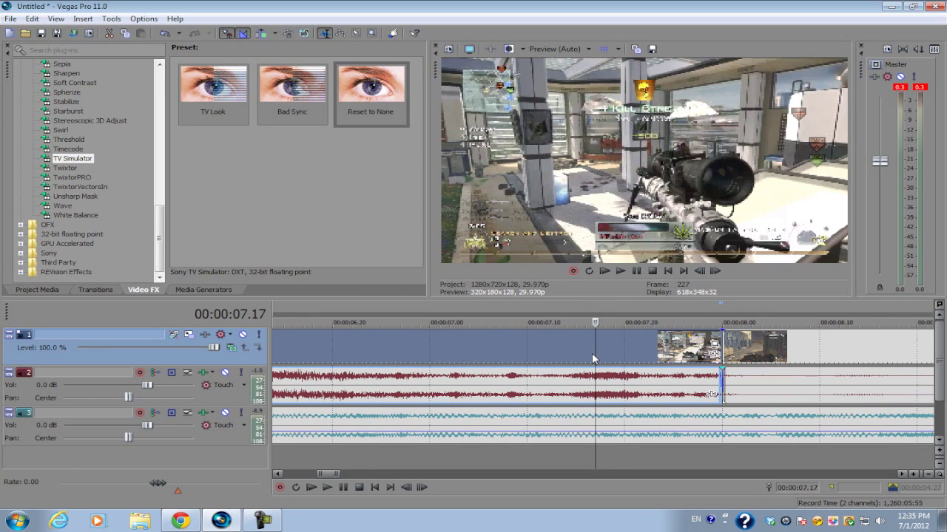
pyautogui.scroll(-1, 593, 358)
pyautogui.press('space')
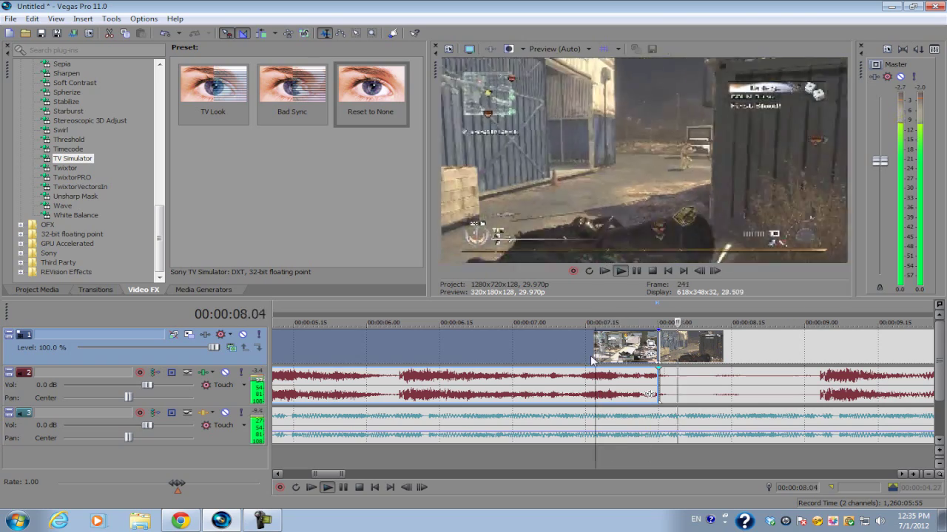
pyautogui.press('space')
pyautogui.click(586, 357)
pyautogui.press('space')
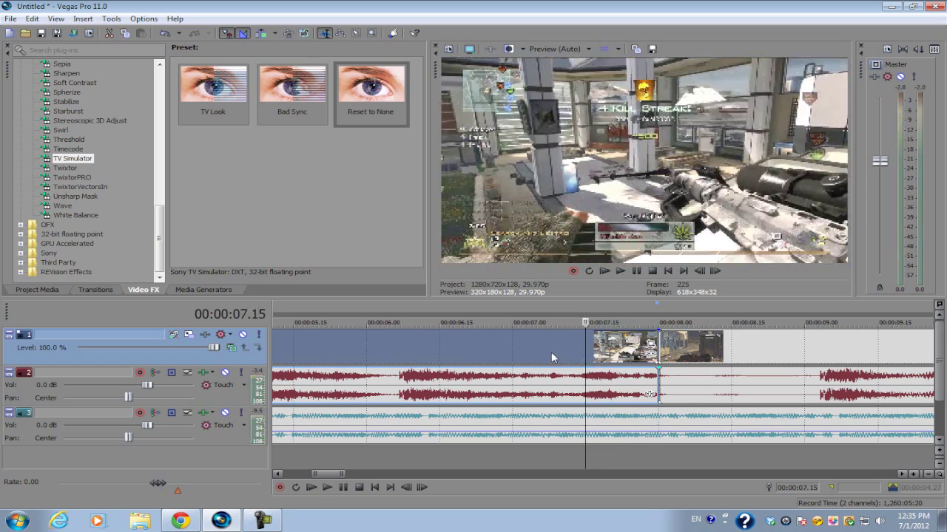
pyautogui.click(551, 352)
pyautogui.press('space')
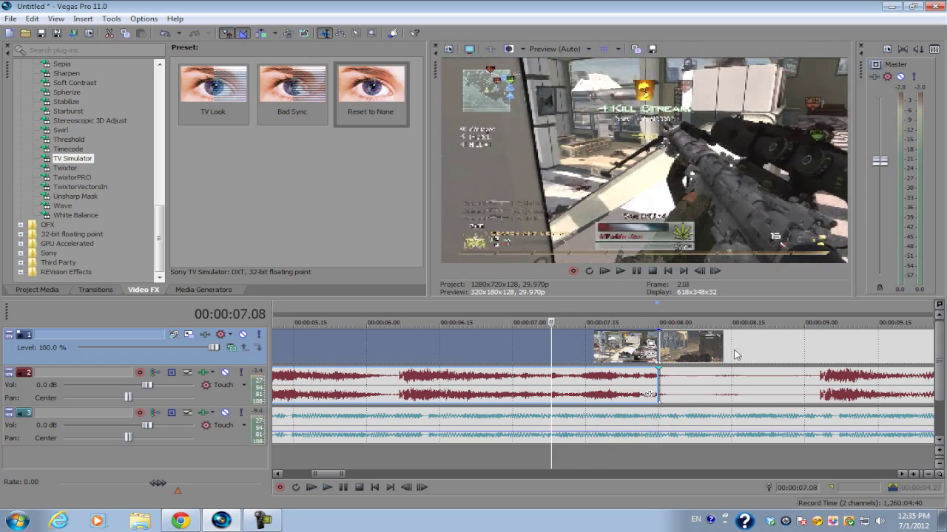
# Place a marker at 00:00:07.09, shortly before the end of the first clip
pyautogui.click(556, 341)
pyautogui.scroll(4, 563, 345)
pyautogui.scroll(-2, 583, 345)
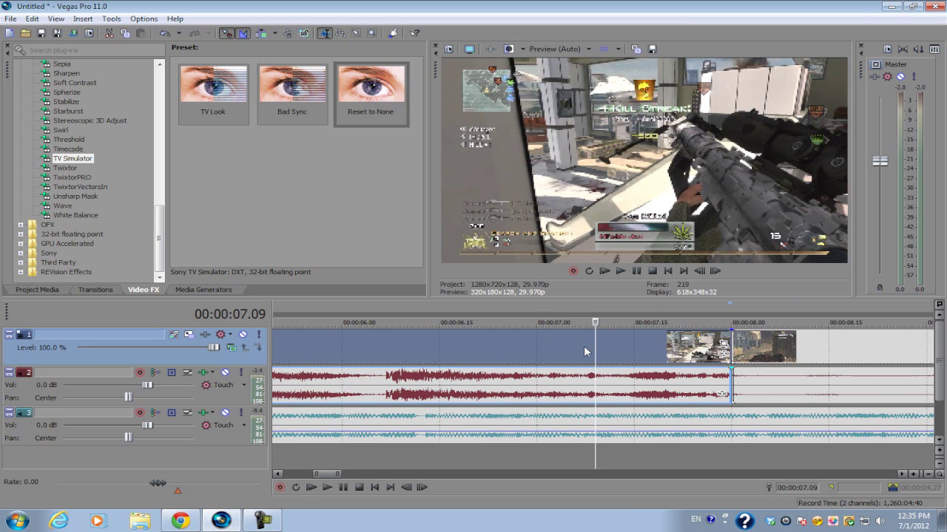
pyautogui.scroll(-2, 620, 343)
pyautogui.scroll(2, 623, 341)
pyautogui.press('m')
pyautogui.scroll(-2, 622, 341)
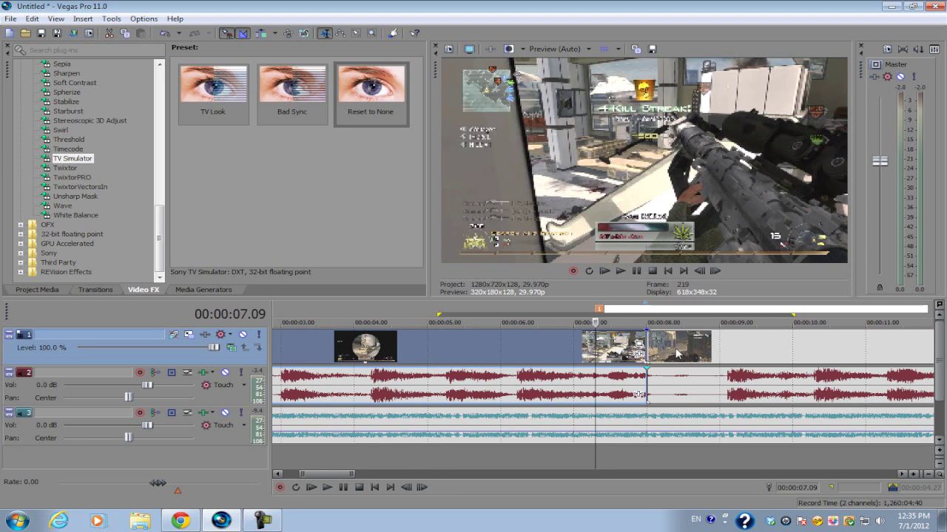
# Place a second marker at 00:00:08.16, shortly after the start of the second clip
pyautogui.click(676, 354)
pyautogui.scroll(2, 675, 354)
pyautogui.click(517, 352)
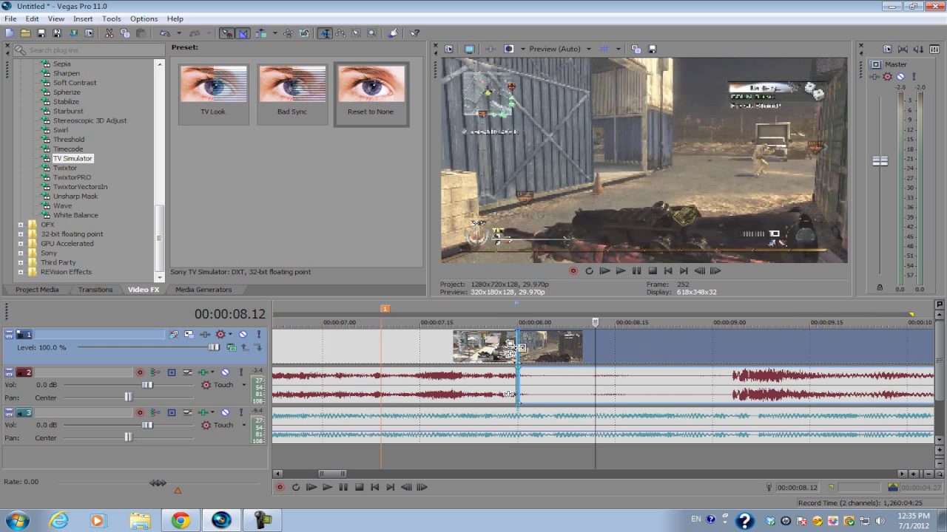
pyautogui.click(491, 339)
pyautogui.click(711, 270)
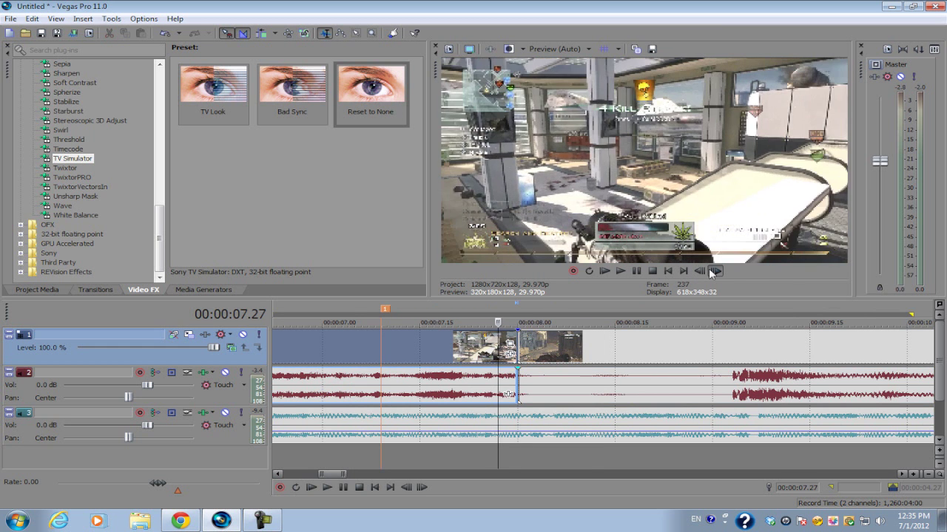
pyautogui.click(712, 271)
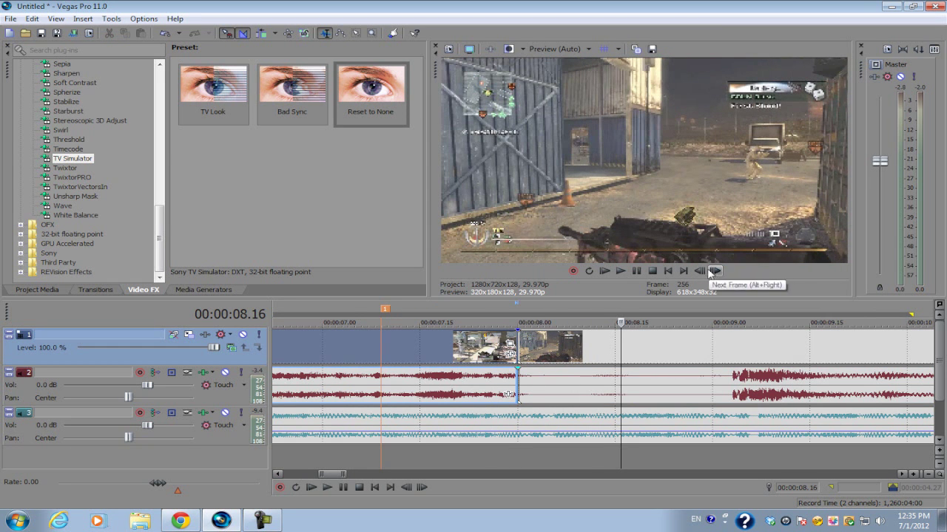
pyautogui.press('m')
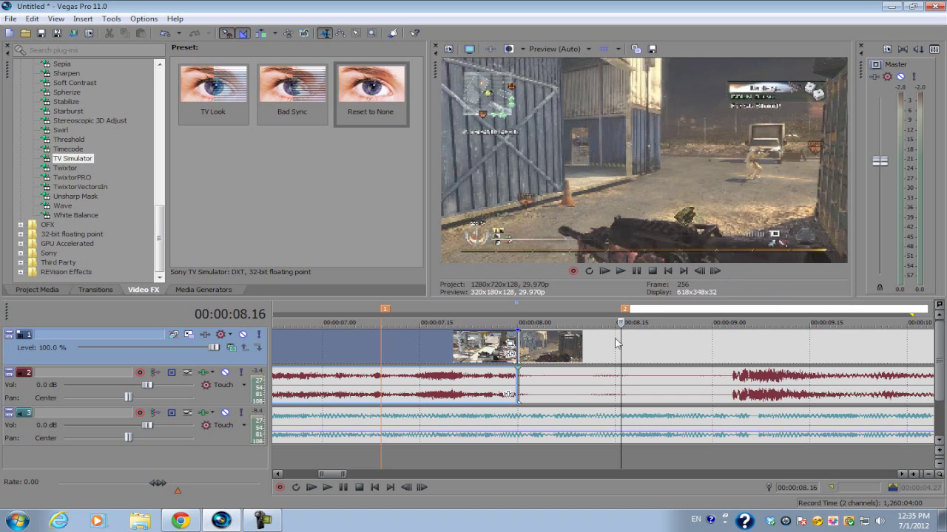
# Set the loop region to span the two markers, from 00:00:07.09 to 00:00:08.16
pyautogui.click(620, 341)
pyautogui.scroll(-3, 620, 342)
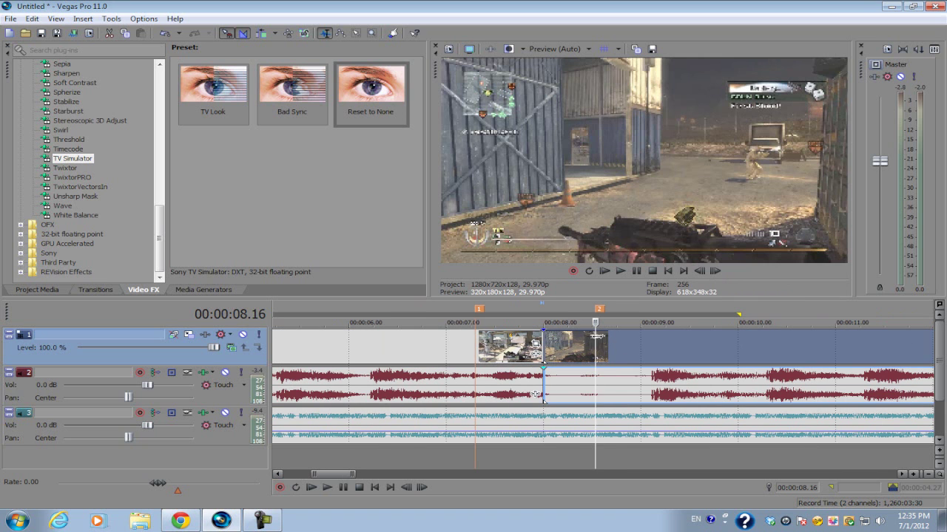
pyautogui.click(475, 345)
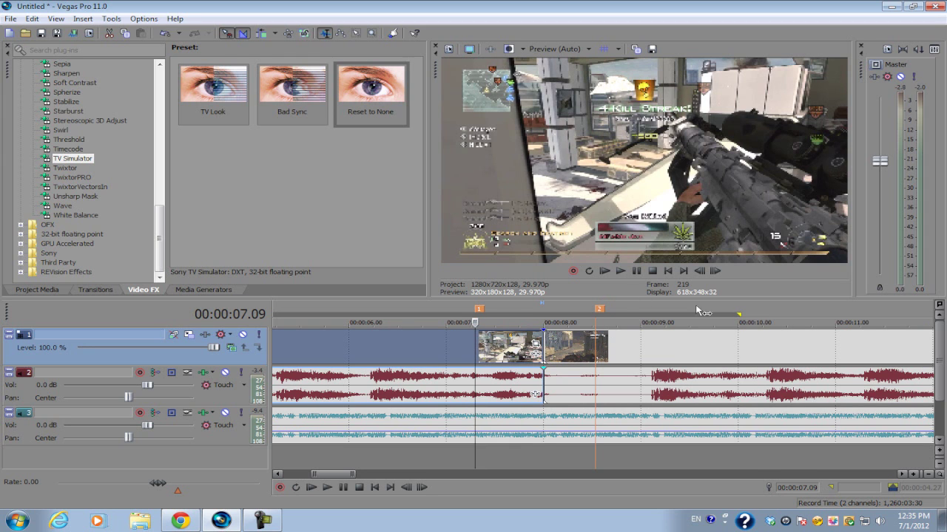
pyautogui.moveTo(596, 311); pyautogui.dragTo(475, 316)
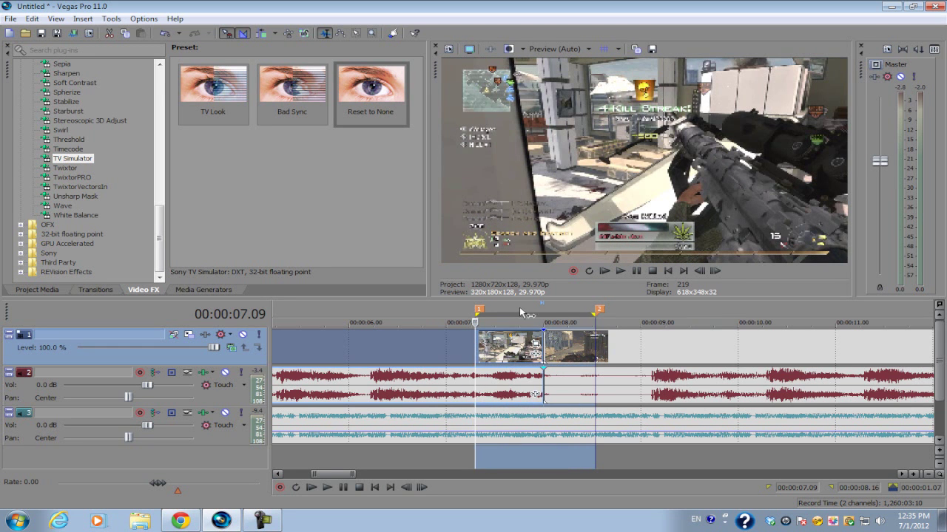
# Set up a render in Windows Media Video V11 format with the 6 Mbps HD 720-30p Video template
pyautogui.click(10, 19)
pyautogui.click(33, 98)
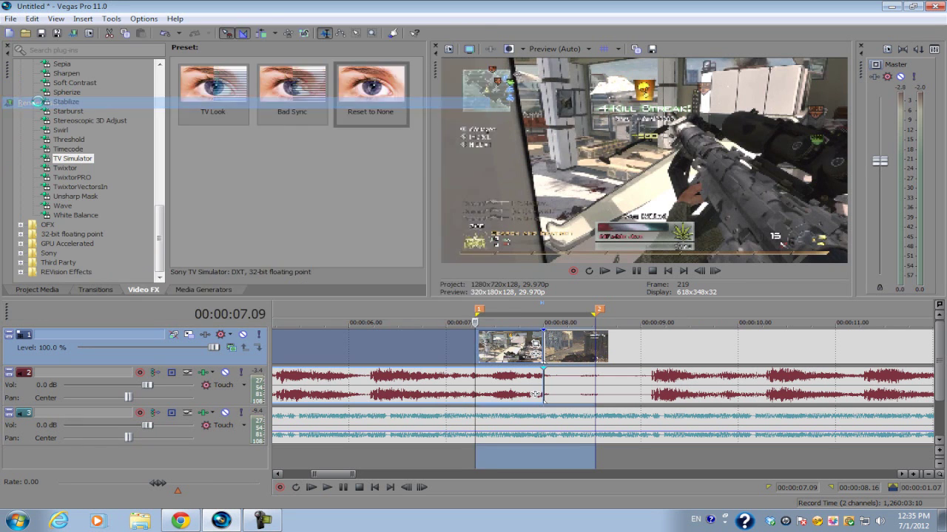
pyautogui.click(165, 337)
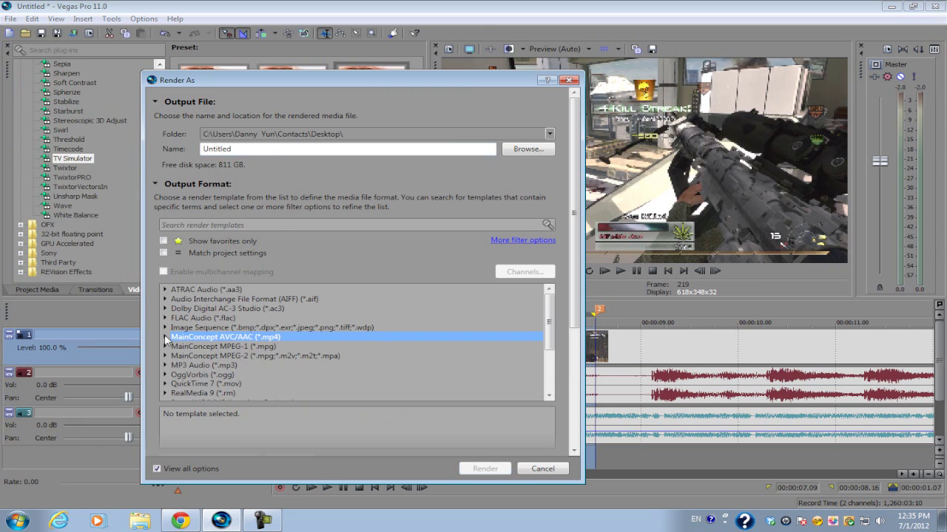
pyautogui.scroll(-6, 164, 334)
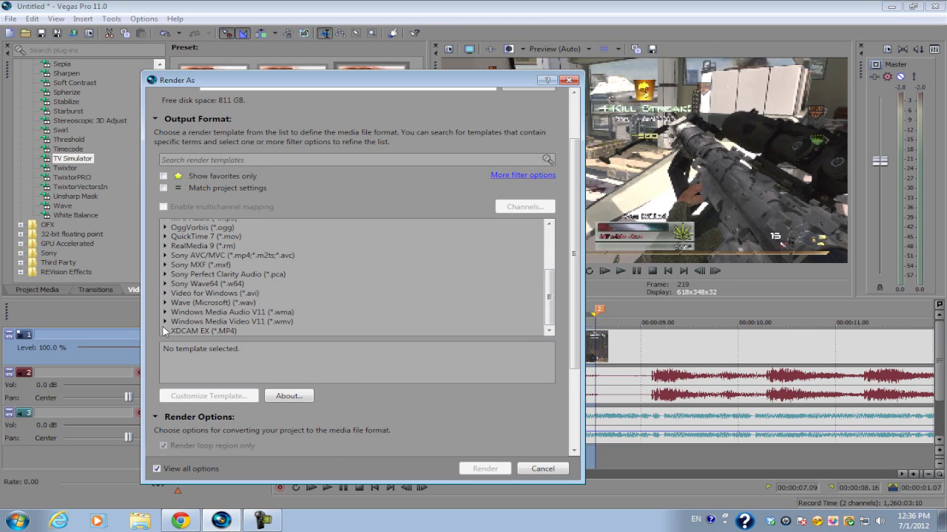
pyautogui.click(165, 322)
pyautogui.scroll(-1, 248, 317)
pyautogui.click(246, 314)
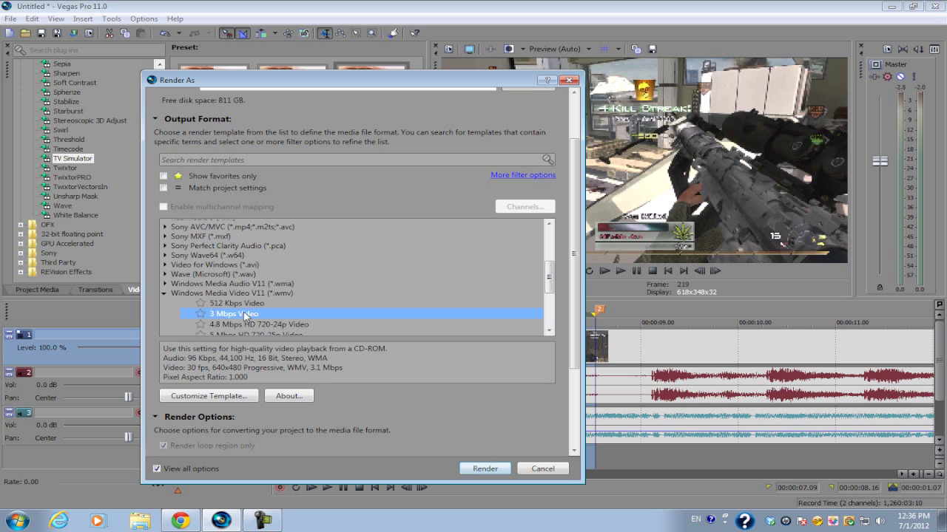
pyautogui.scroll(-3, 258, 294)
pyautogui.click(244, 260)
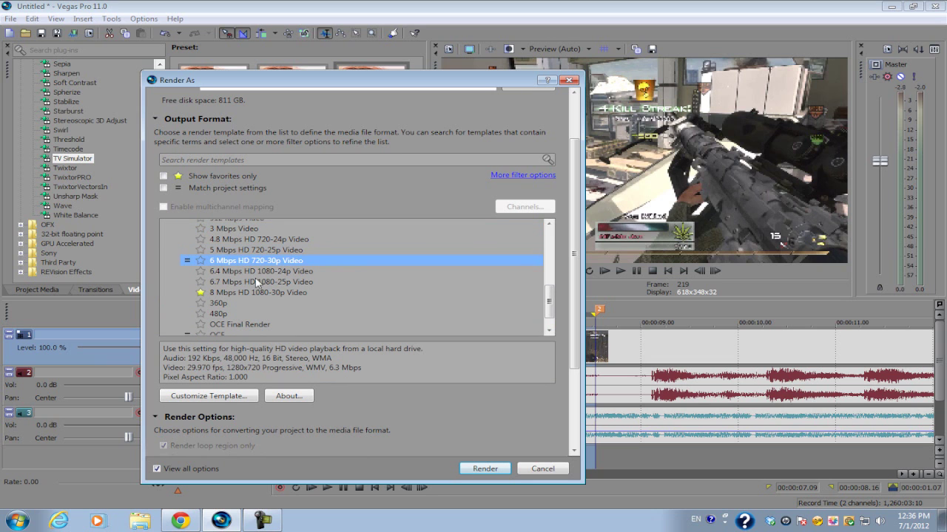
# Customize the template to exclude audio and use a video smoothness of 100 at 1280x720, and render only the loop region
pyautogui.click(225, 397)
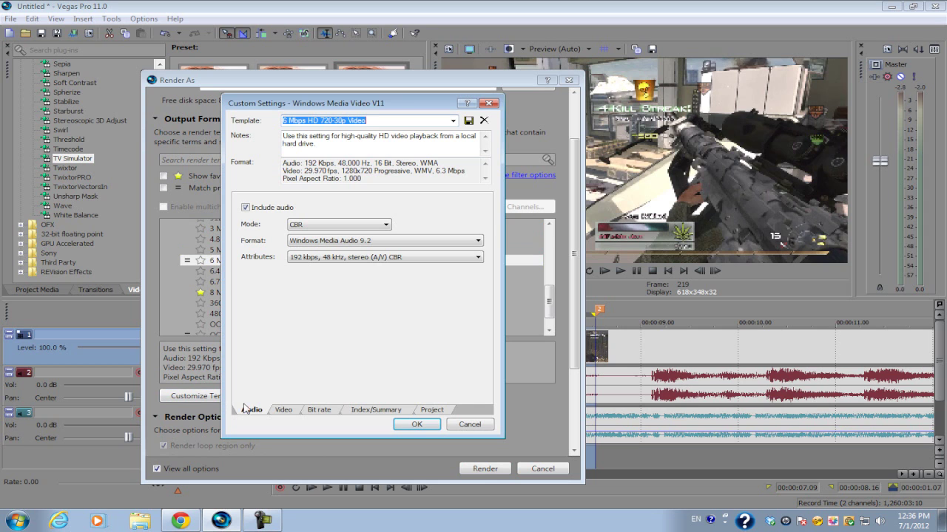
pyautogui.click(246, 208)
pyautogui.click(282, 411)
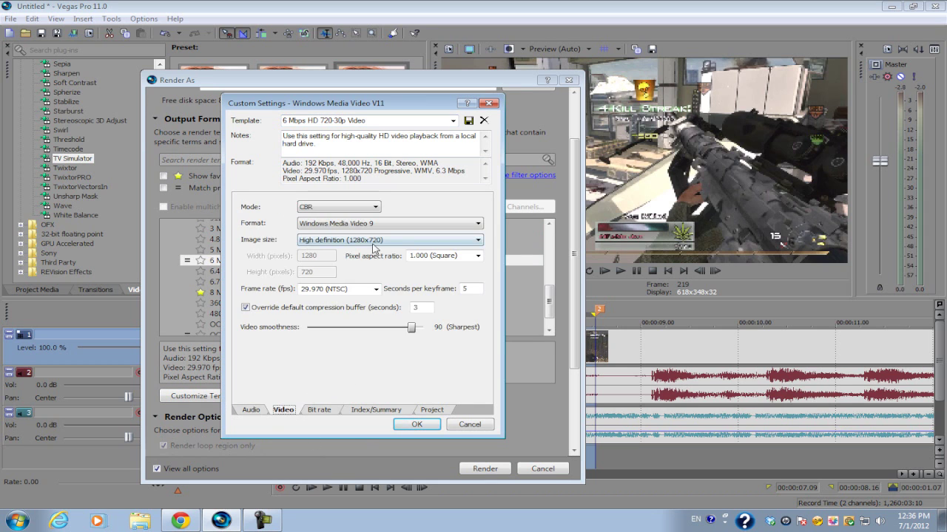
pyautogui.moveTo(411, 326); pyautogui.dragTo(433, 331)
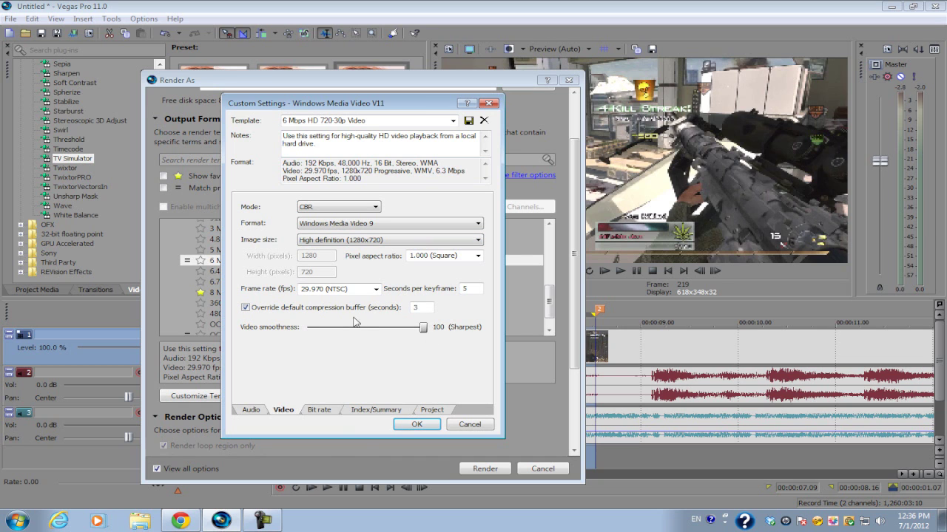
pyautogui.click(370, 240)
pyautogui.click(368, 300)
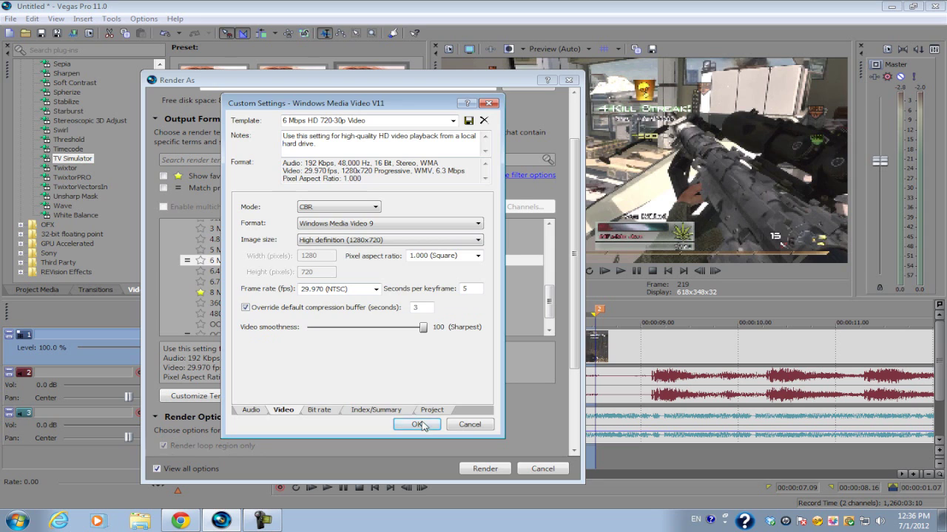
pyautogui.click(416, 425)
pyautogui.moveTo(574, 290); pyautogui.dragTo(582, 368)
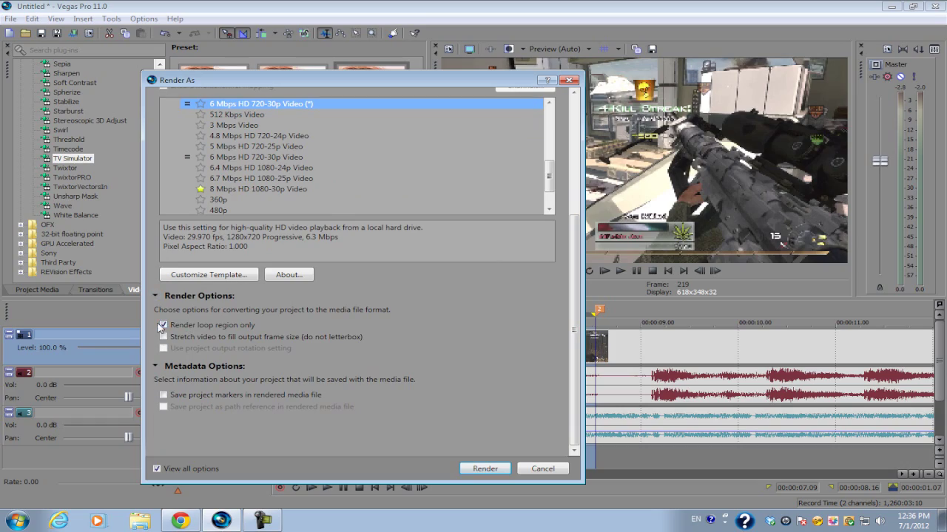
pyautogui.click(484, 468)
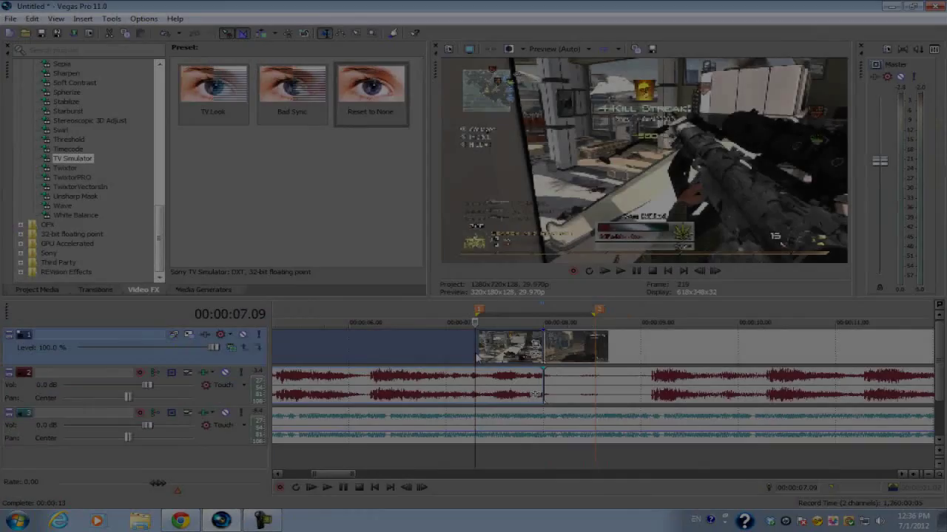
# Play back the marked section from the first marker at 00:00:07.09
pyautogui.scroll(3, 523, 346)
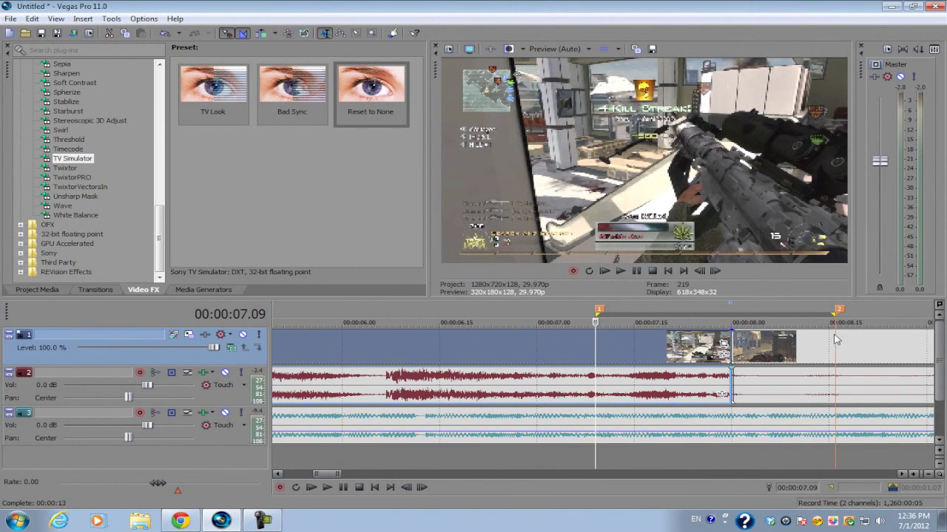
pyautogui.press('space')
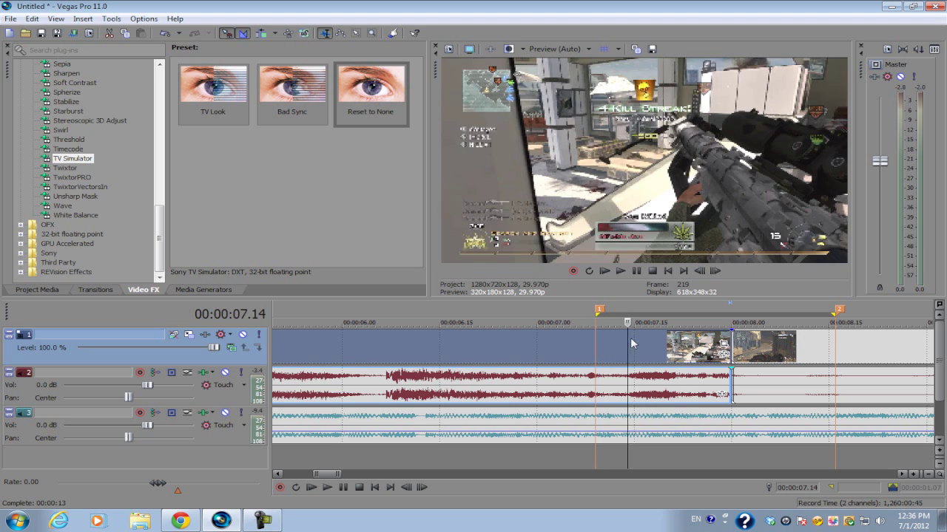
pyautogui.press('space')
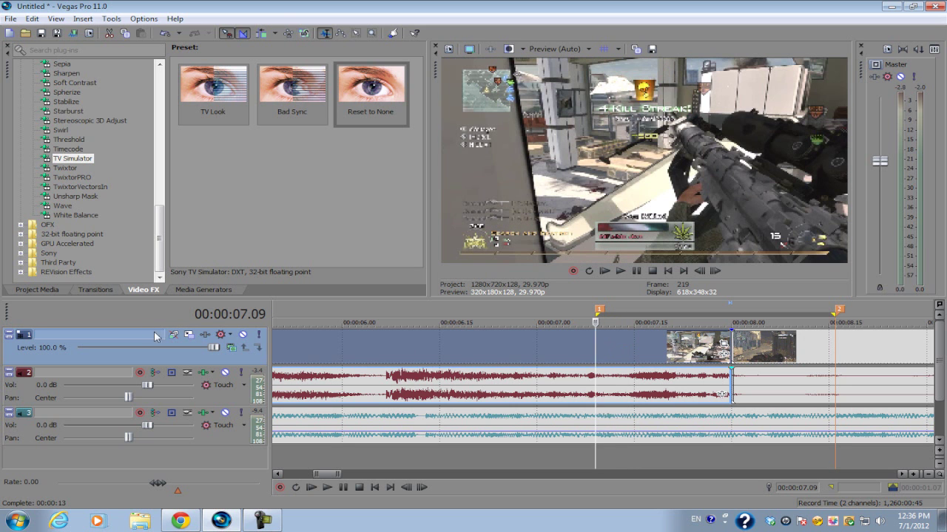
# Split the clips at the first marker, 00:00:07.09, and at the second marker, 00:00:08.16
pyautogui.scroll(-2, 599, 355)
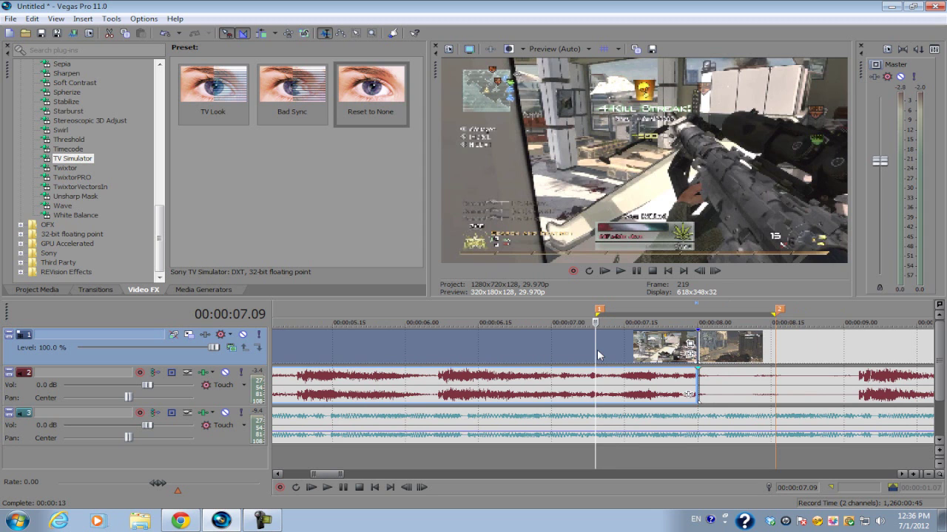
pyautogui.click(599, 355)
pyautogui.click(777, 350)
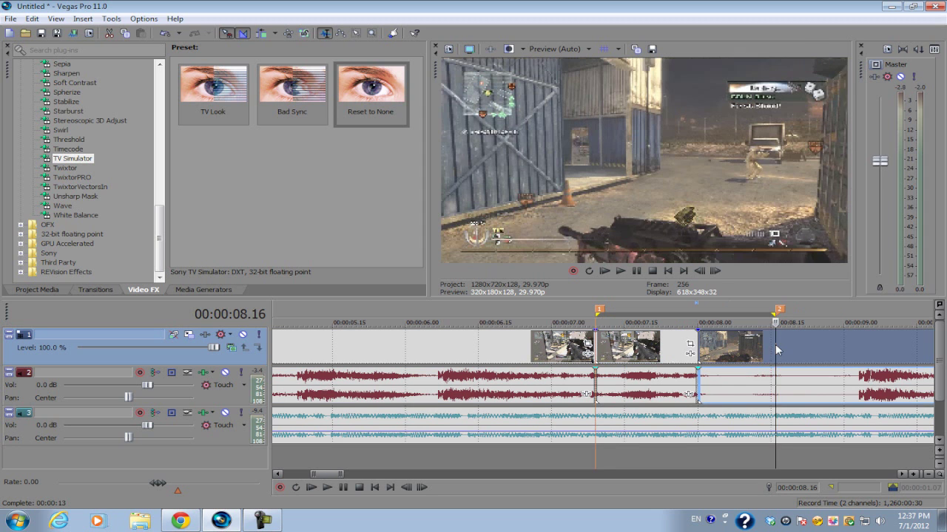
pyautogui.press('s')
# Delete the two clip pieces lying between the markers
pyautogui.rightClick(734, 358)
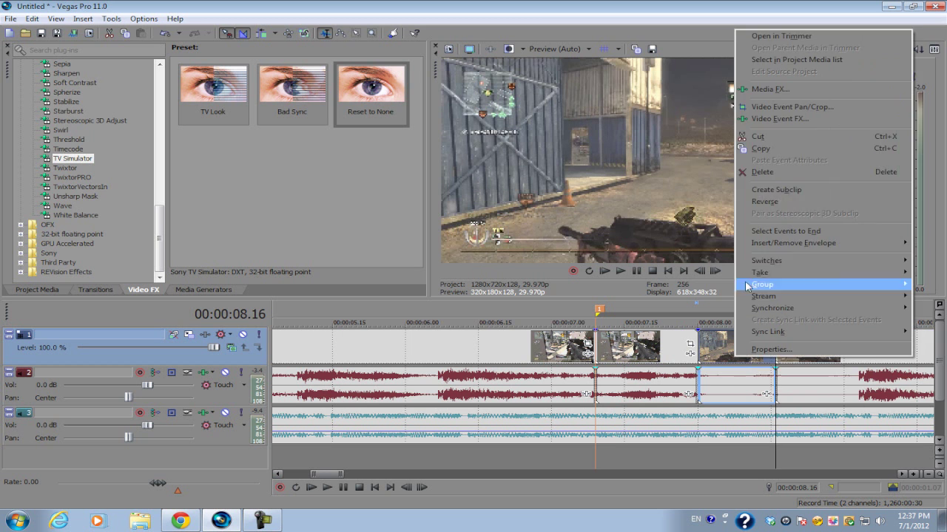
pyautogui.click(779, 173)
pyautogui.rightClick(636, 354)
pyautogui.click(694, 169)
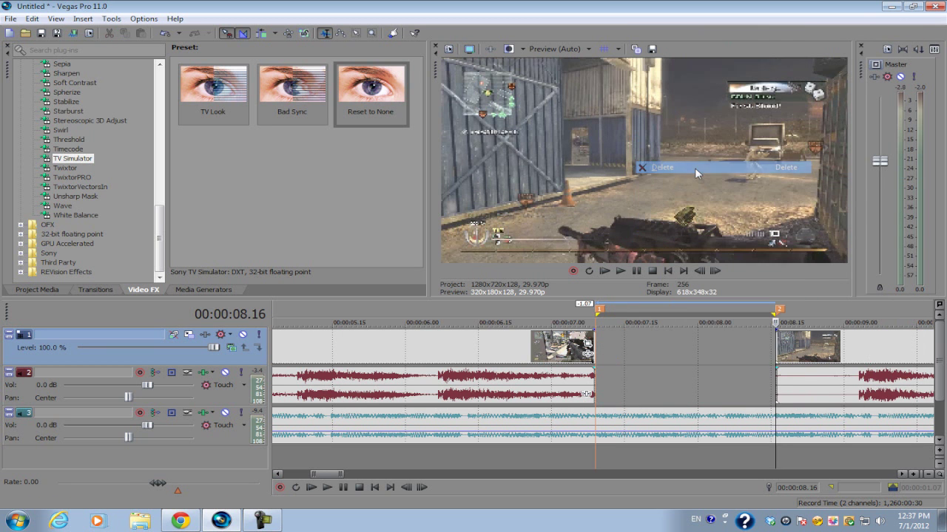
# Insert the rendered Untitled video from the desktop into the gap between the markers on the video track
pyautogui.click(897, 6)
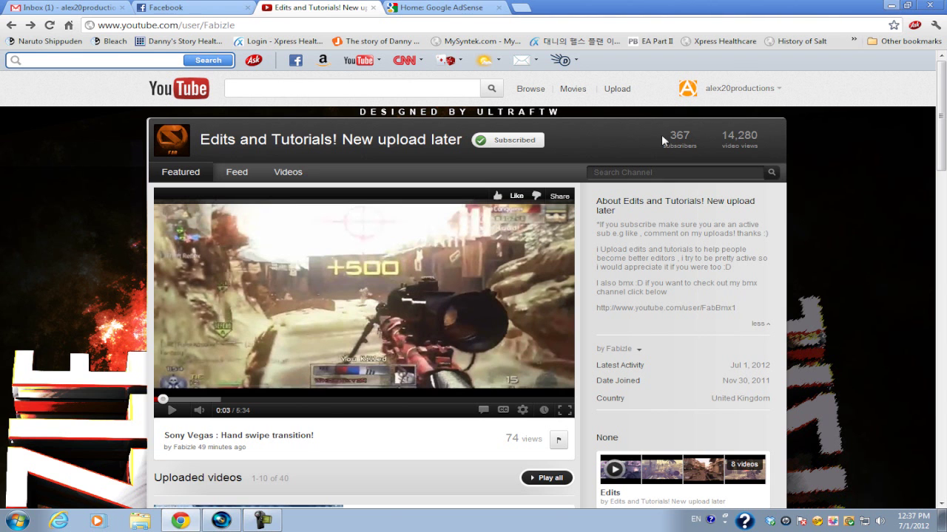
pyautogui.click(894, 6)
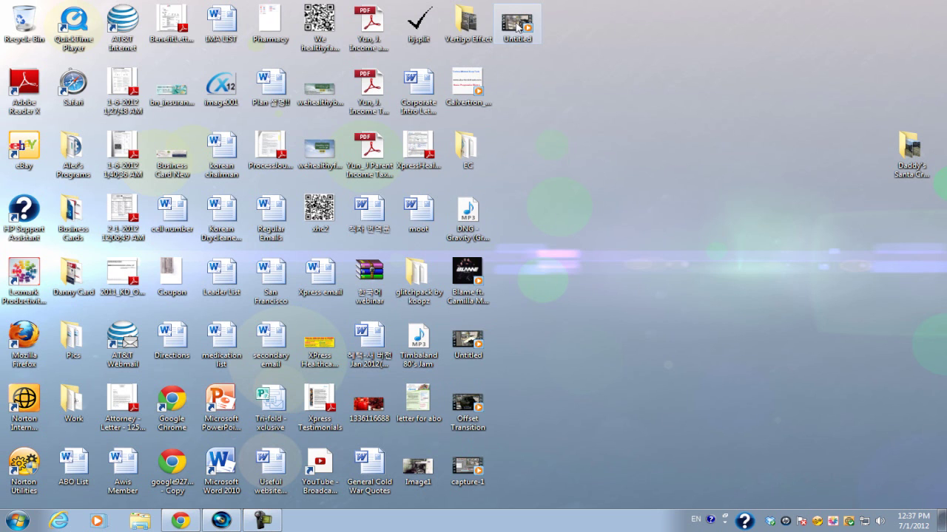
pyautogui.moveTo(518, 28); pyautogui.dragTo(598, 349)
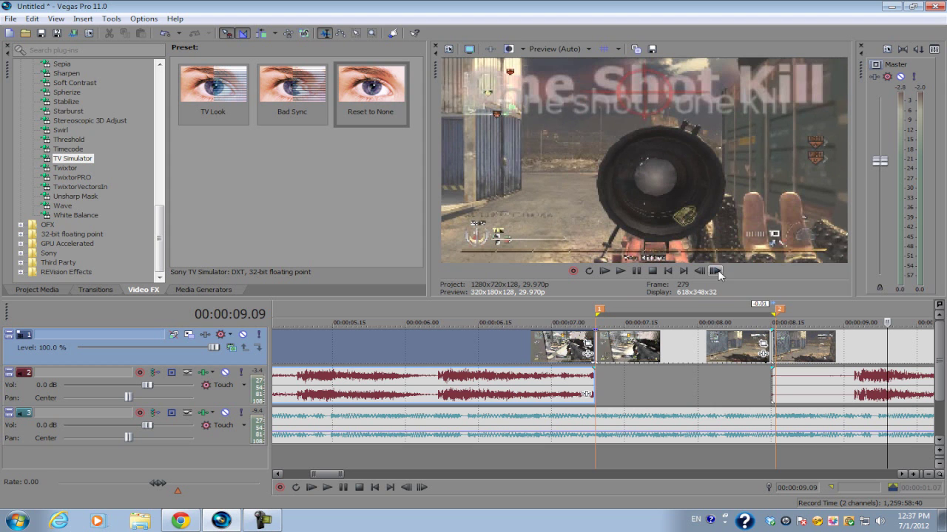
# Apply the TV Simulator effect with the Reset to None preset to the inserted clip between the markers
pyautogui.click(601, 345)
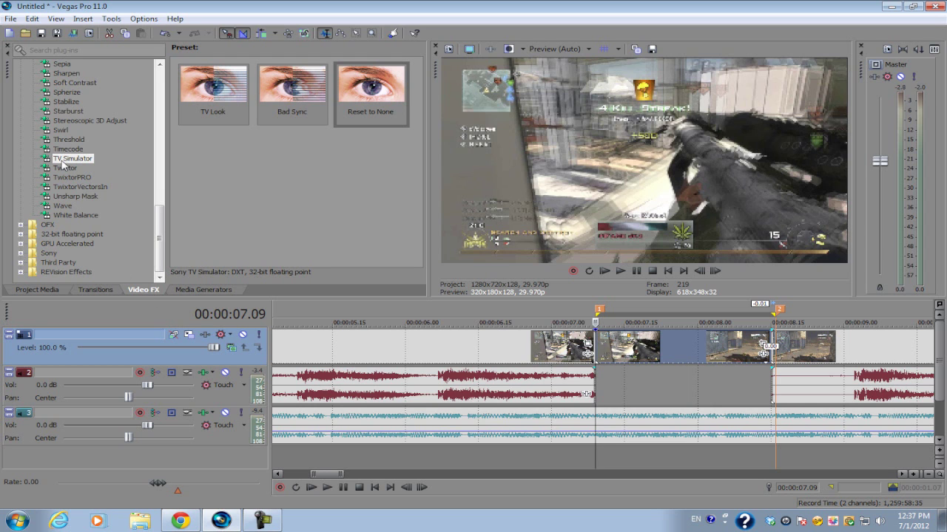
pyautogui.moveTo(382, 97)
pyautogui.mouseDown()
pyautogui.moveTo(457, 198)
pyautogui.moveTo(619, 349)
pyautogui.moveTo(472, 164)
pyautogui.moveTo(397, 96)
pyautogui.mouseUp()
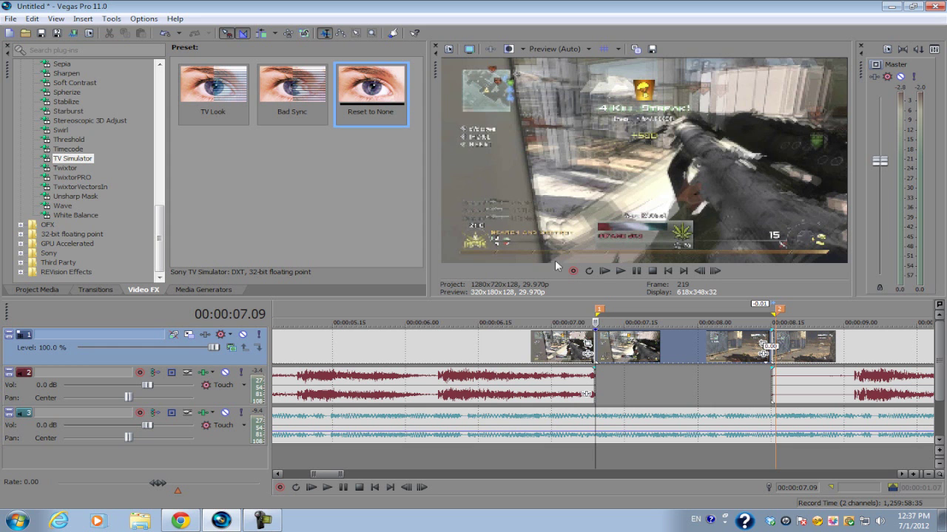
pyautogui.click(605, 346)
pyautogui.scroll(2, 606, 324)
pyautogui.scroll(-3, 609, 323)
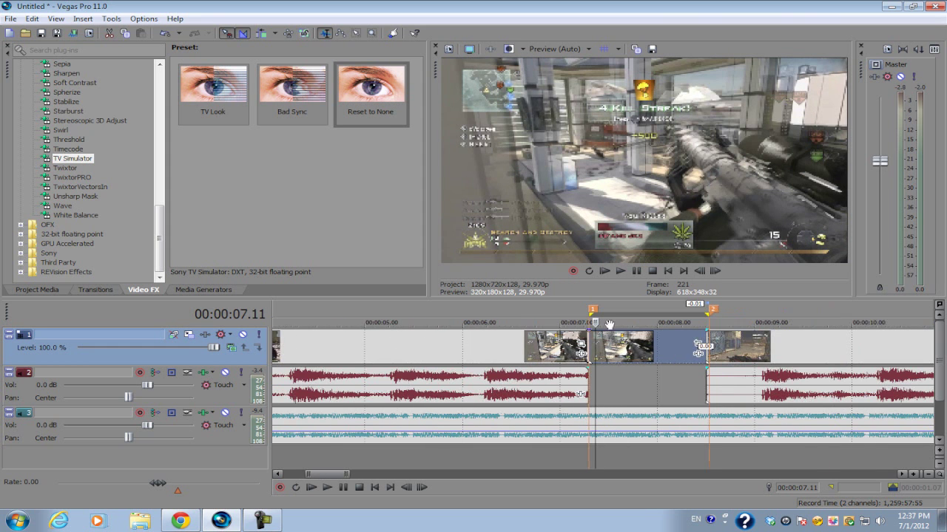
pyautogui.moveTo(396, 106); pyautogui.dragTo(596, 332)
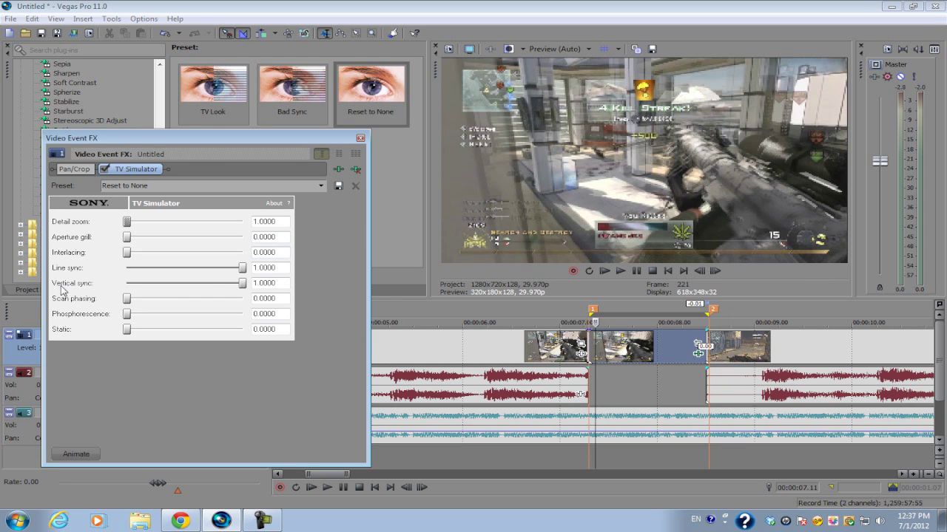
# Step frame by frame through the inserted clip from just around the first marker to preview it
pyautogui.moveTo(244, 289)
pyautogui.mouseDown()
pyautogui.moveTo(179, 287)
pyautogui.moveTo(243, 287)
pyautogui.mouseUp()
pyautogui.click(584, 344)
pyautogui.click(715, 272)
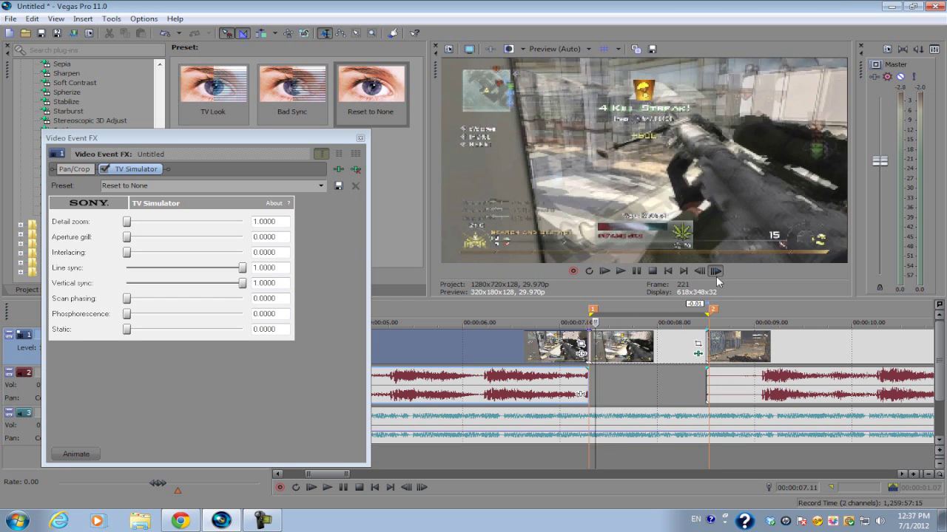
pyautogui.click(715, 271)
pyautogui.press('space')
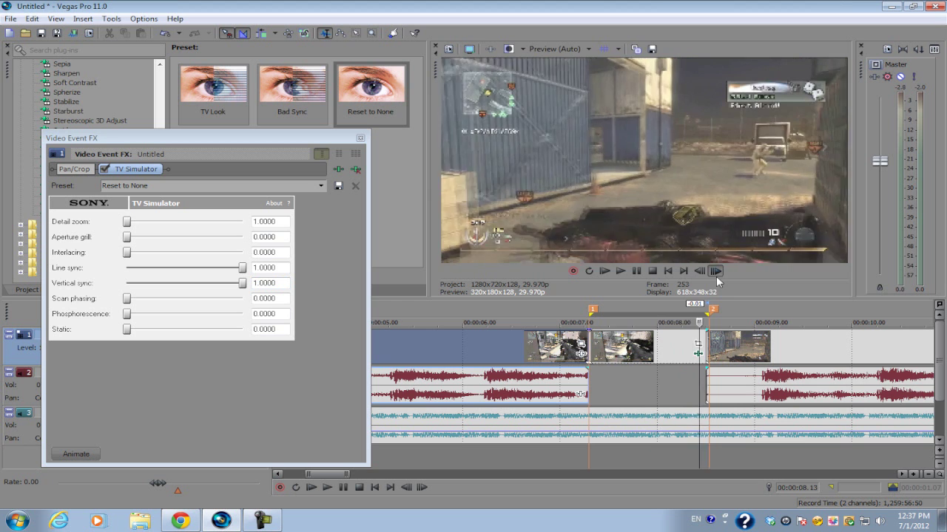
pyautogui.click(595, 345)
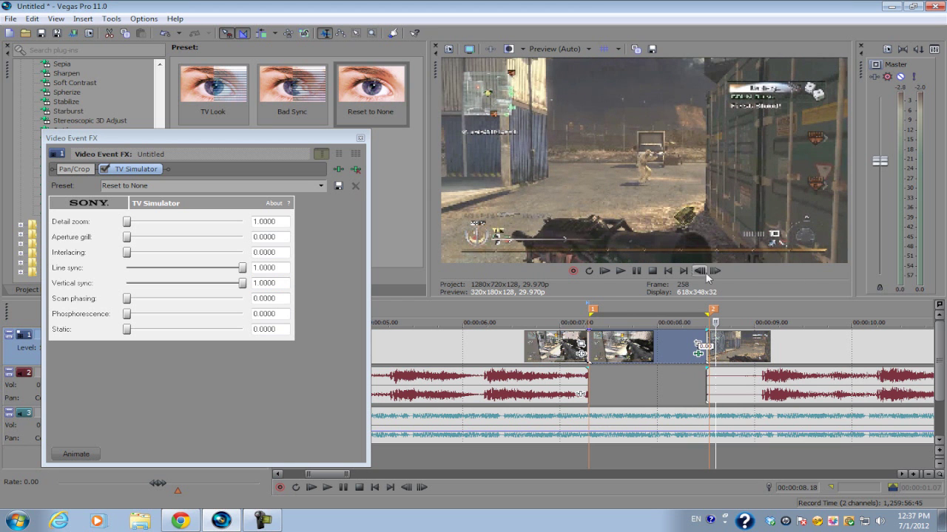
pyautogui.click(584, 341)
pyautogui.click(717, 272)
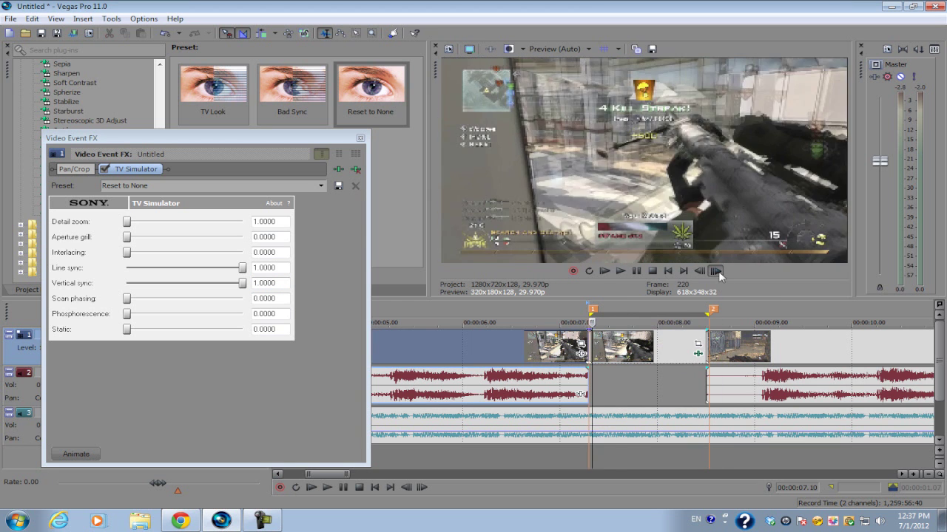
pyautogui.click(717, 272)
pyautogui.click(717, 272)
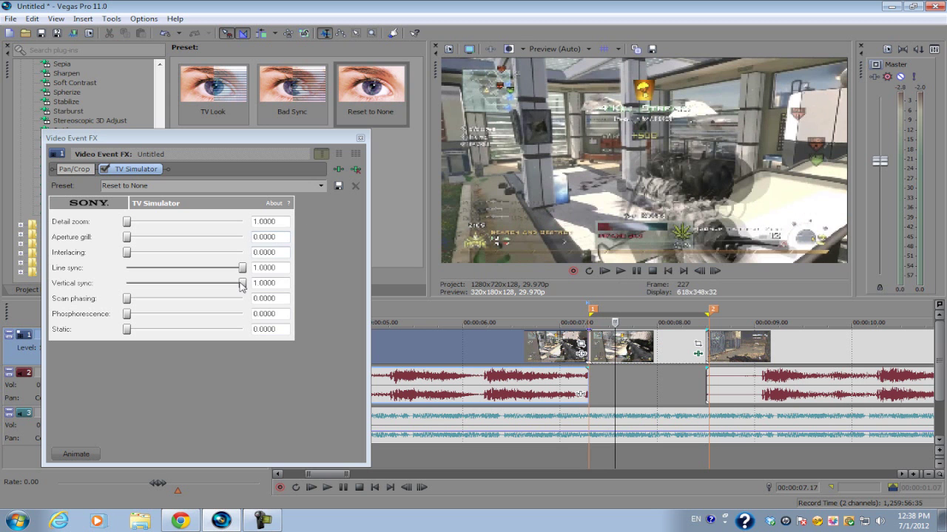
# Try Vertical sync values of 0.3620 and 0.2500 in the TV Simulator, and settle on 0.4940
pyautogui.moveTo(242, 284); pyautogui.dragTo(169, 290)
pyautogui.click(717, 272)
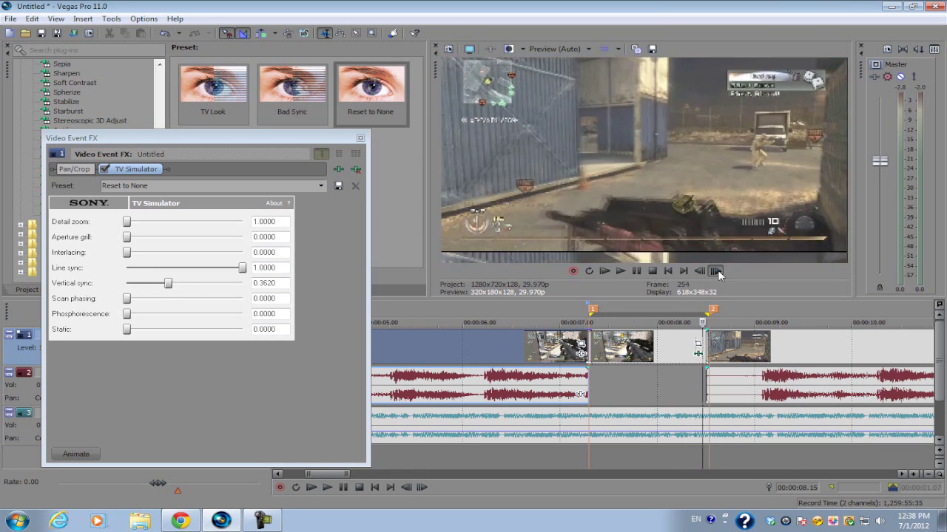
pyautogui.click(95, 287)
pyautogui.moveTo(167, 283)
pyautogui.mouseDown()
pyautogui.moveTo(230, 285)
pyautogui.moveTo(149, 287)
pyautogui.moveTo(162, 286)
pyautogui.mouseUp()
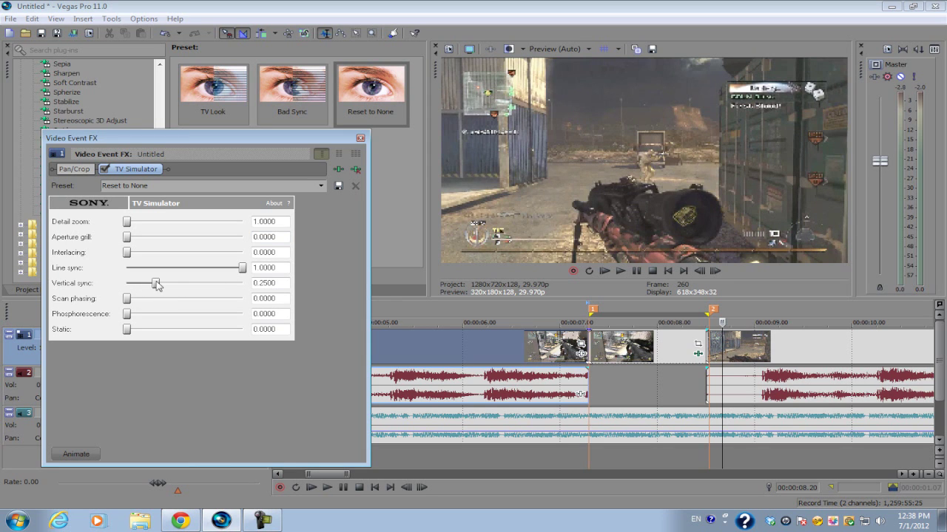
pyautogui.moveTo(157, 286); pyautogui.dragTo(182, 285)
# Return to 00:00:07.09 and step through the frames to check the effect of the lowered Vertical sync
pyautogui.click(590, 333)
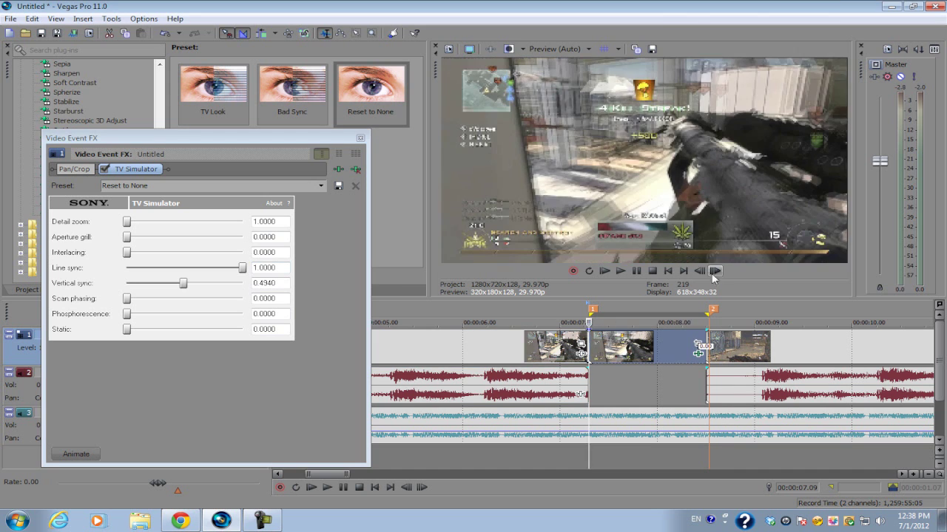
pyautogui.click(715, 271)
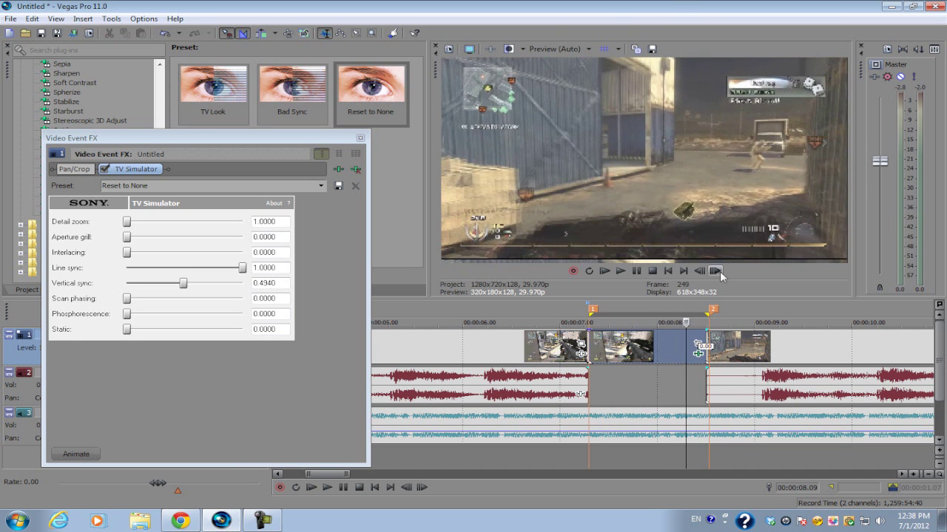
pyautogui.click(720, 272)
pyautogui.click(719, 271)
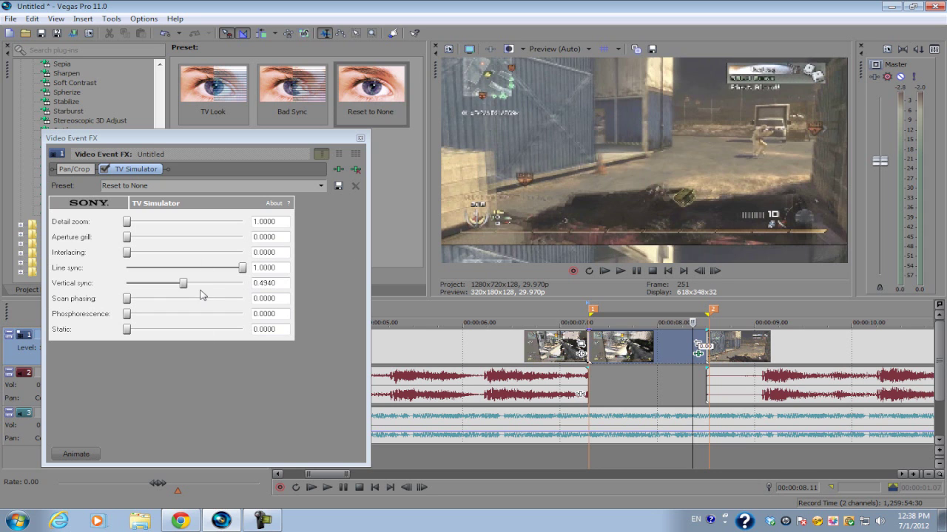
# Set the TV Simulator's Vertical sync to 1.0000 and show its keyframe timeline, positioned at 00:00:00.00
pyautogui.moveTo(188, 287); pyautogui.dragTo(295, 286)
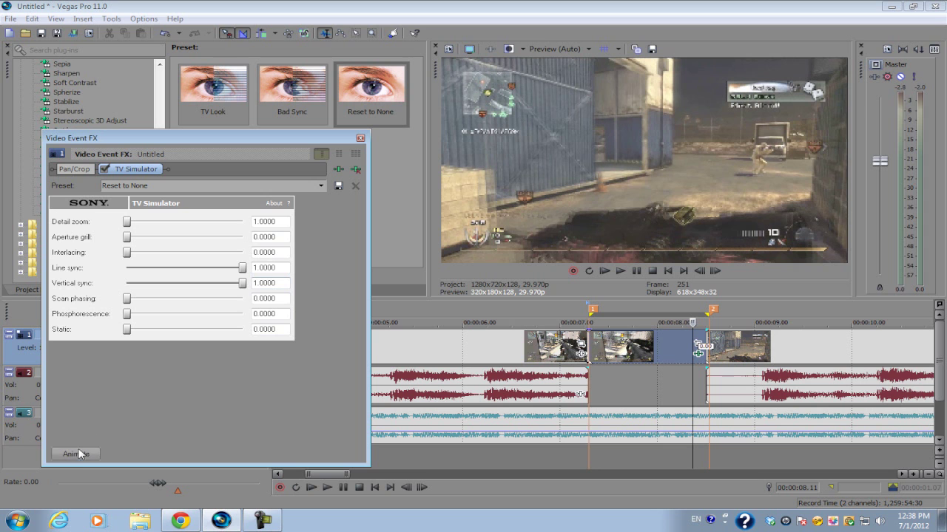
pyautogui.click(77, 454)
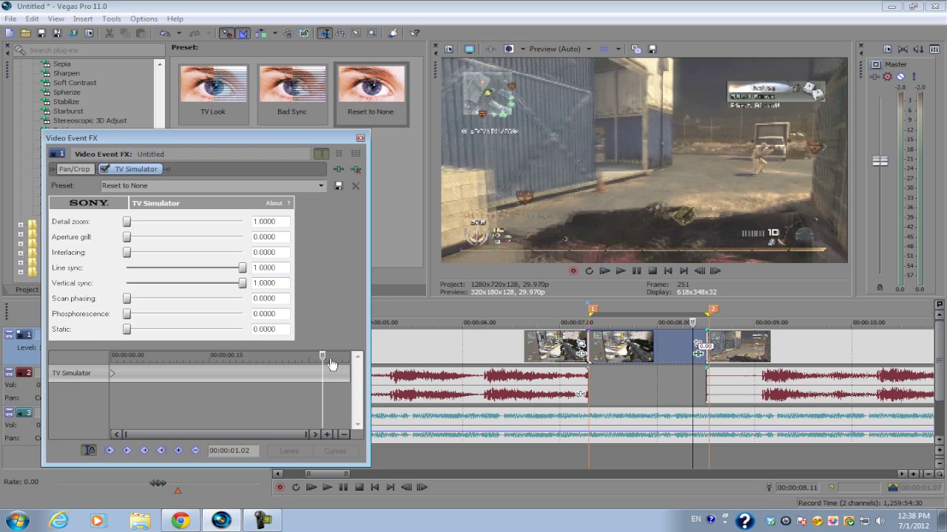
pyautogui.moveTo(326, 359); pyautogui.dragTo(112, 379)
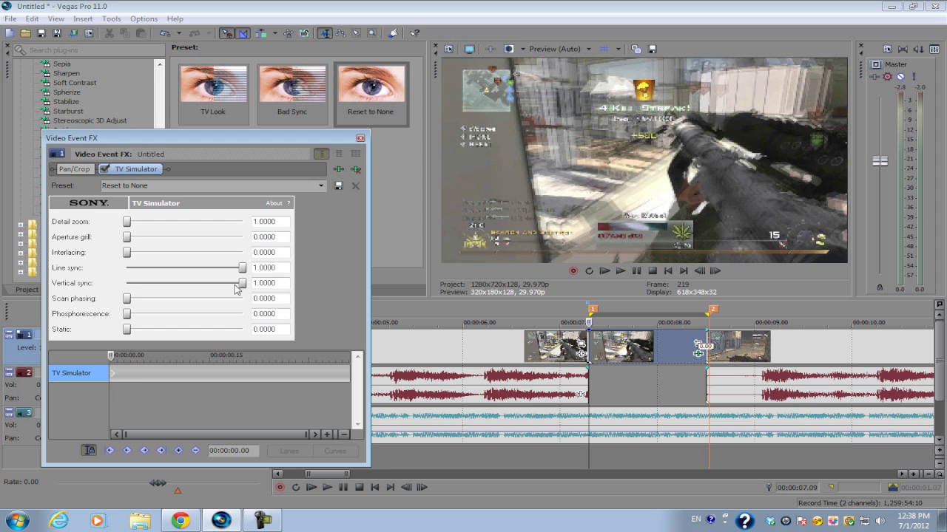
# Keyframe Vertical sync at 0.2720 near the middle, at 00:00:00.17, and at 1.0000 at 00:00:01.06, and close the effect settings
pyautogui.click(222, 372)
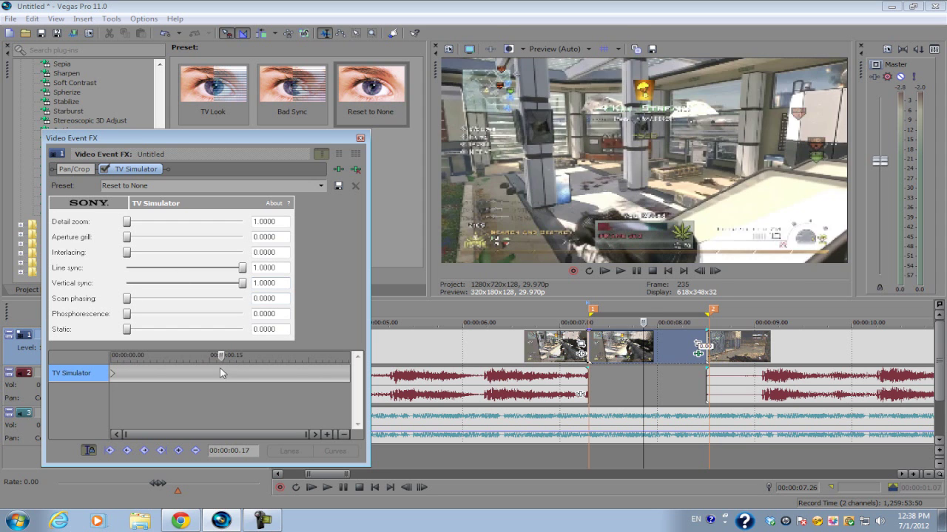
pyautogui.moveTo(243, 287); pyautogui.dragTo(123, 290)
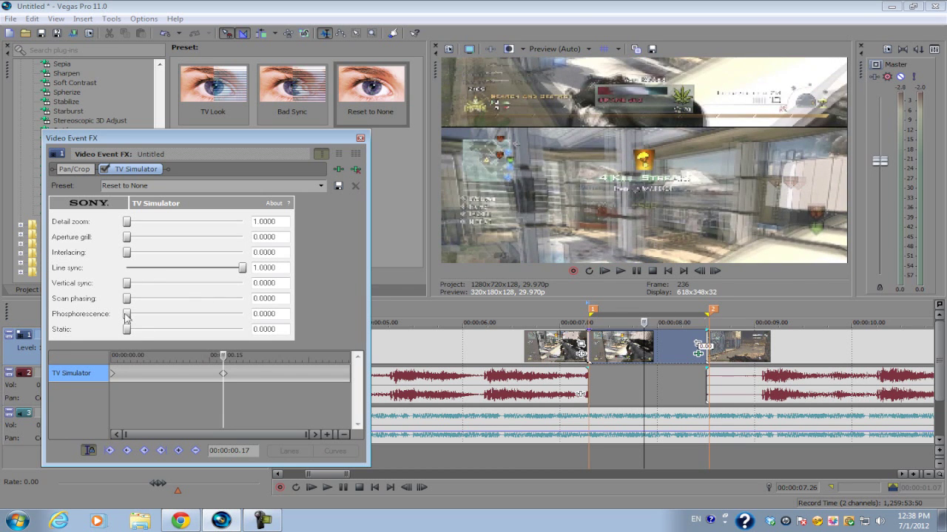
pyautogui.moveTo(127, 287); pyautogui.dragTo(159, 301)
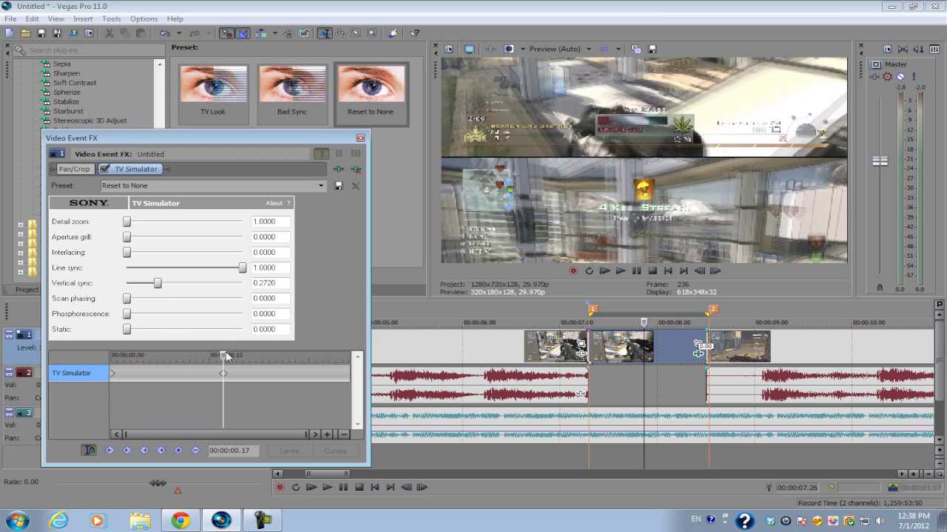
pyautogui.moveTo(226, 358); pyautogui.dragTo(348, 357)
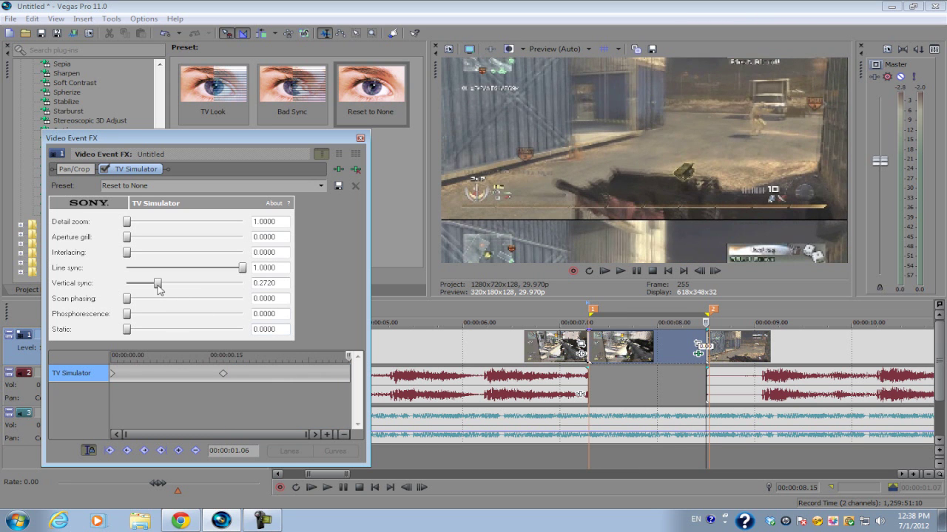
pyautogui.moveTo(158, 289); pyautogui.dragTo(258, 289)
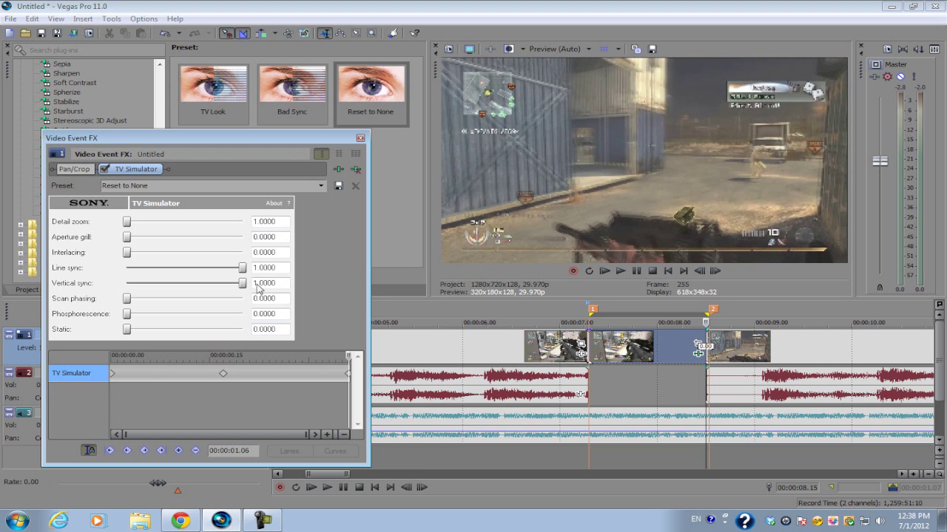
pyautogui.click(361, 139)
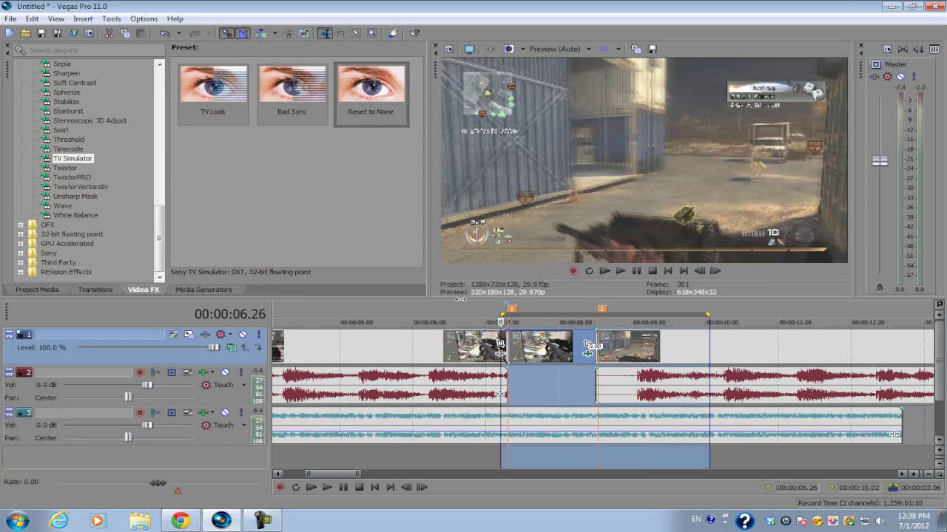
# Play the timeline from 00:00:06.12 past both markers to preview the keyframed TV Simulator transition
pyautogui.moveTo(460, 298); pyautogui.dragTo(443, 305)
pyautogui.click(444, 316)
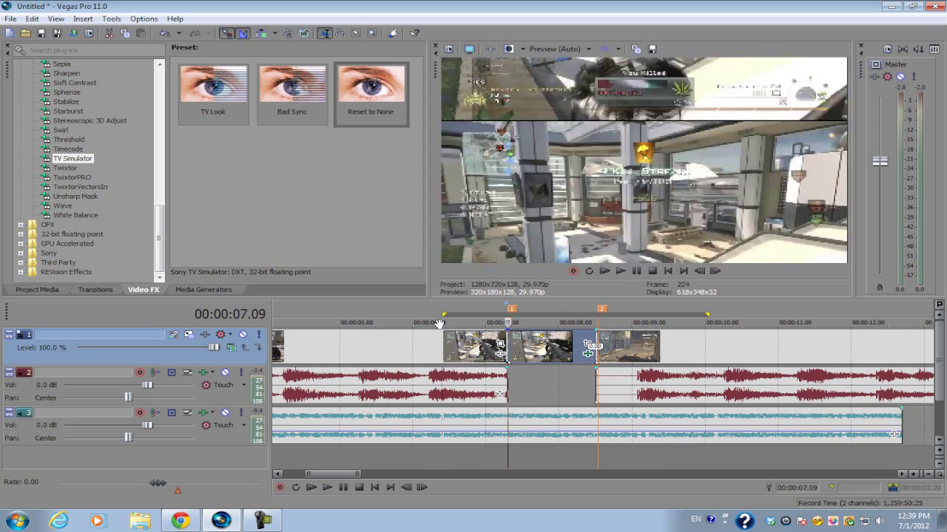
pyautogui.press('space')
pyautogui.scroll(1, 440, 323)
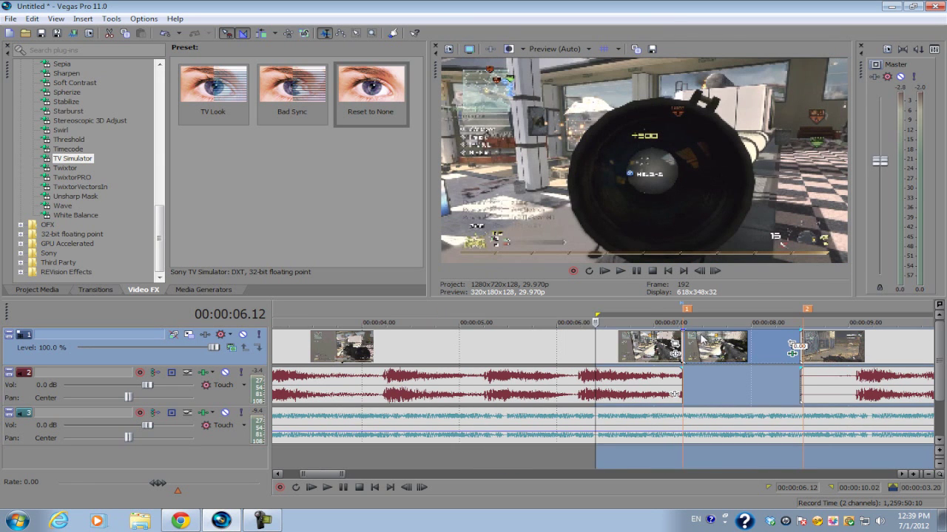
pyautogui.press('space')
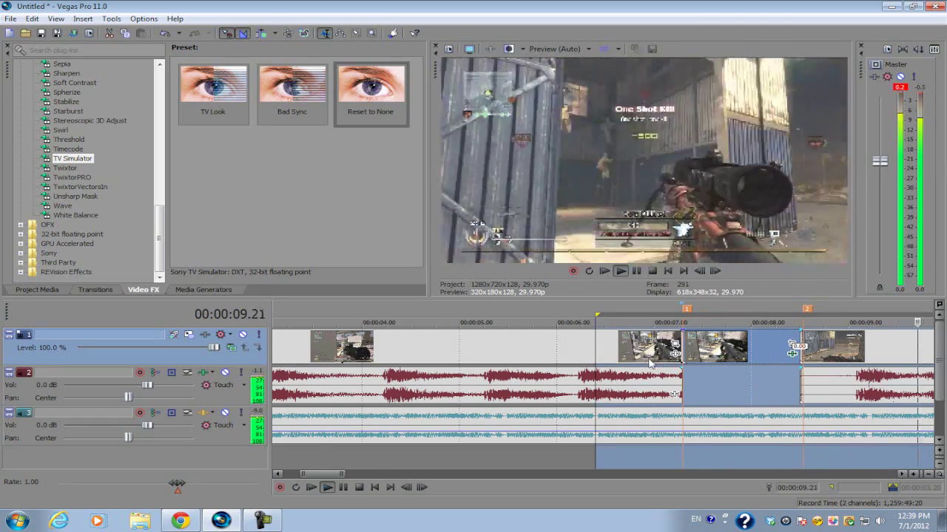
# Apply the Linear Blur effect with the Vertical Light preset to the inserted clip between the markers
pyautogui.click(678, 350)
pyautogui.scroll(2, 677, 355)
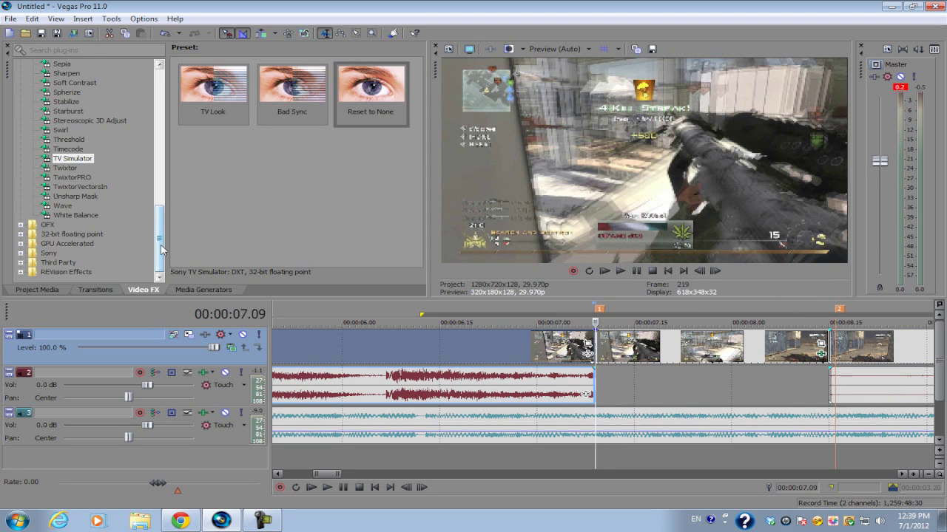
pyautogui.moveTo(160, 244); pyautogui.dragTo(167, 159)
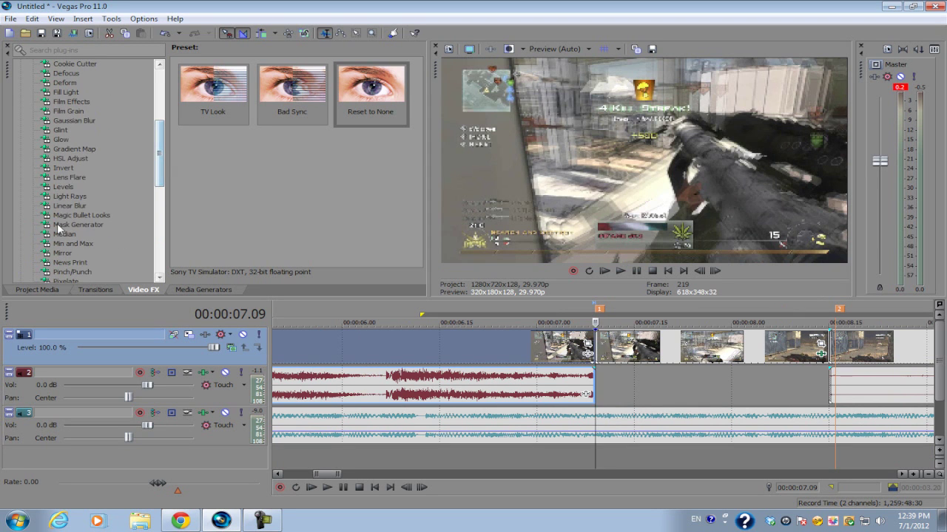
pyautogui.click(69, 206)
pyautogui.moveTo(227, 189); pyautogui.dragTo(634, 352)
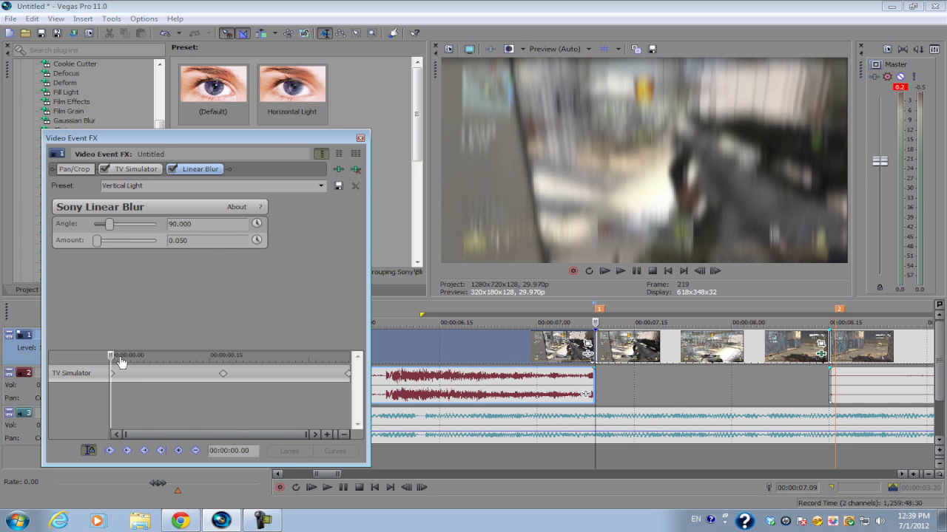
# Enable animation for the Linear Blur's Amount and set it to 0.000 at the start of the clip
pyautogui.click(261, 239)
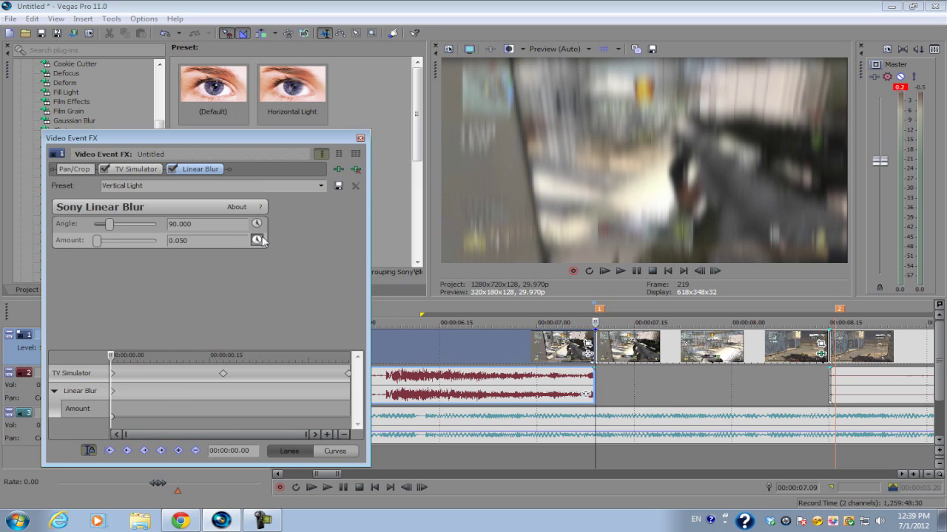
pyautogui.moveTo(109, 357); pyautogui.dragTo(108, 357)
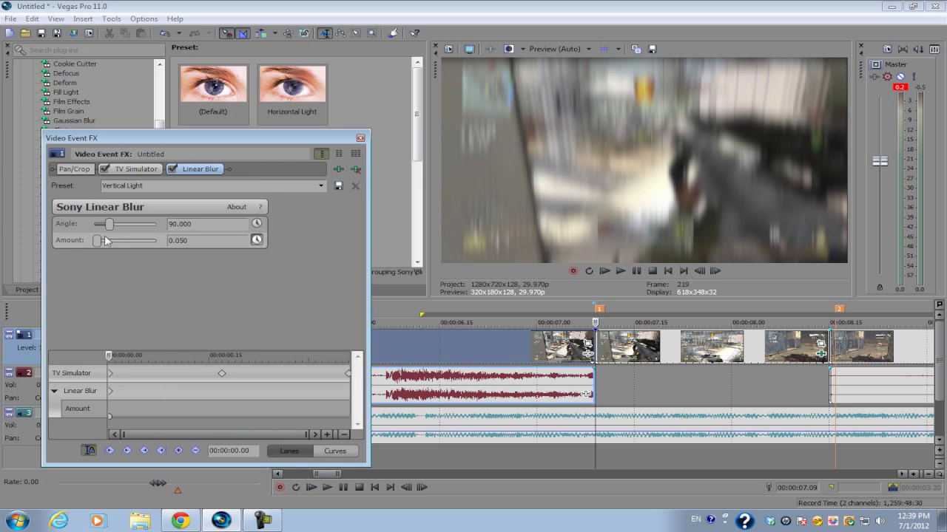
pyautogui.moveTo(93, 242); pyautogui.dragTo(64, 248)
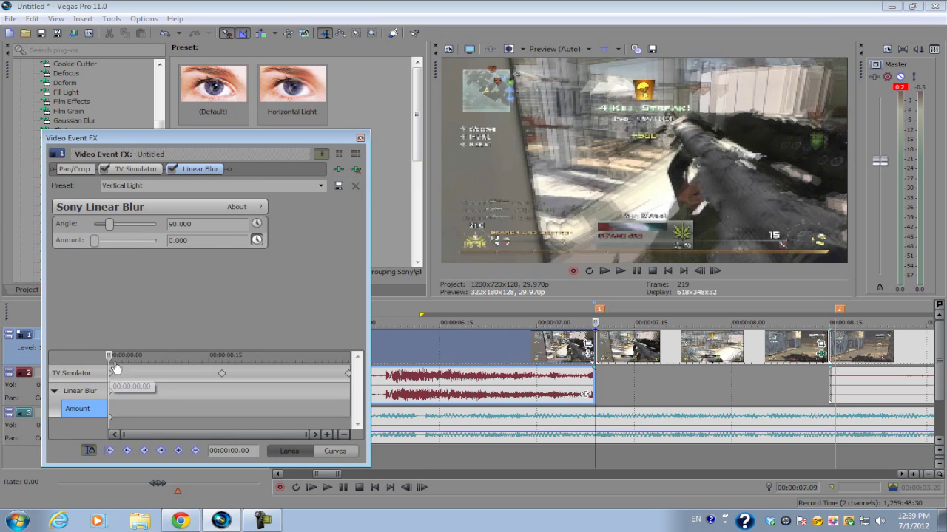
# Keyframe the blur Amount at 0.137 at 00:00:00.16 and at 0.000 at 00:00:01.02, and close the effect settings
pyautogui.moveTo(118, 355); pyautogui.dragTo(220, 357)
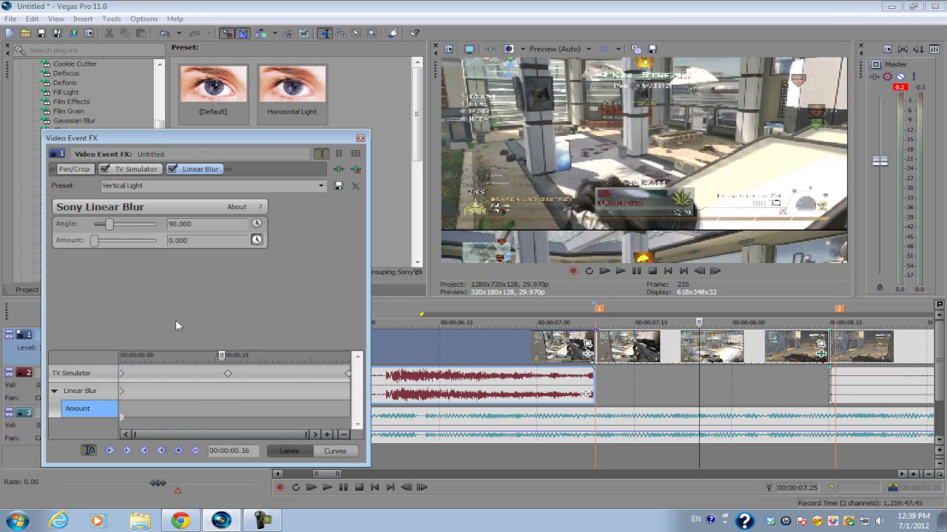
pyautogui.moveTo(96, 243); pyautogui.dragTo(105, 245)
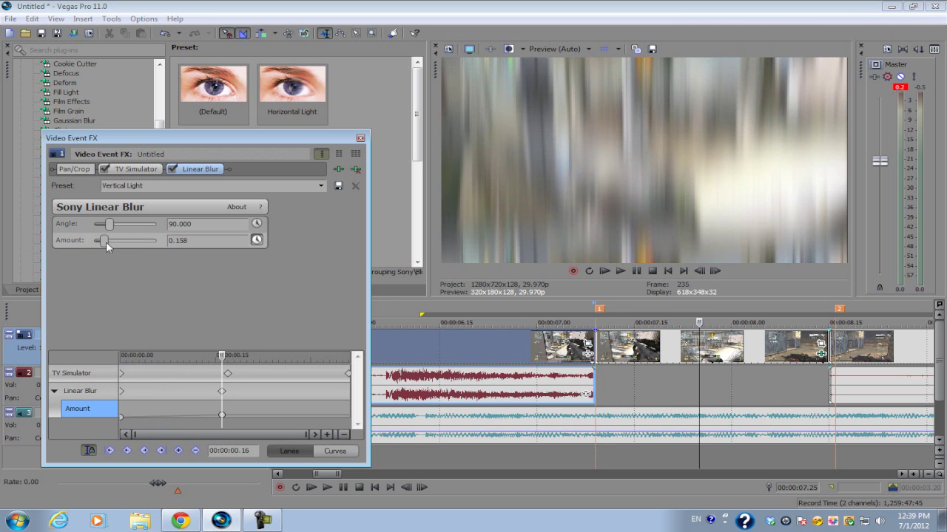
pyautogui.moveTo(222, 357); pyautogui.dragTo(323, 356)
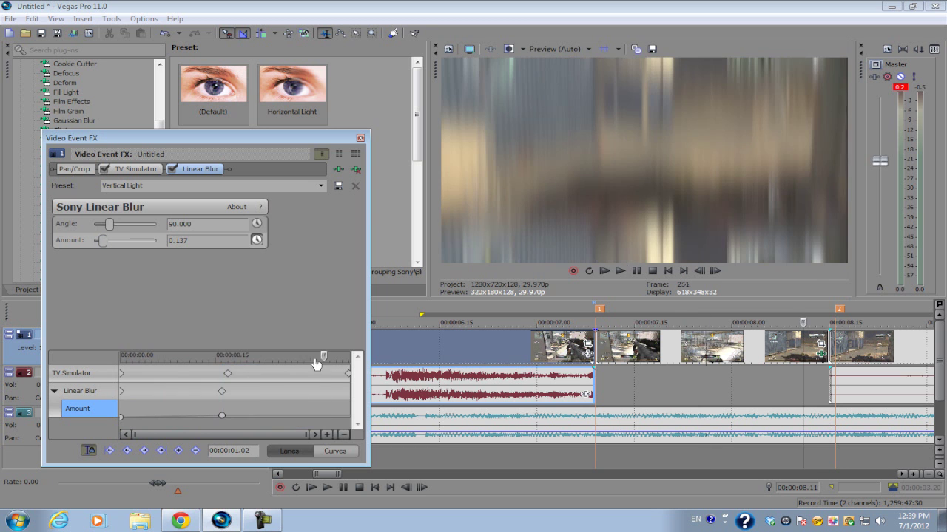
pyautogui.moveTo(103, 241); pyautogui.dragTo(71, 250)
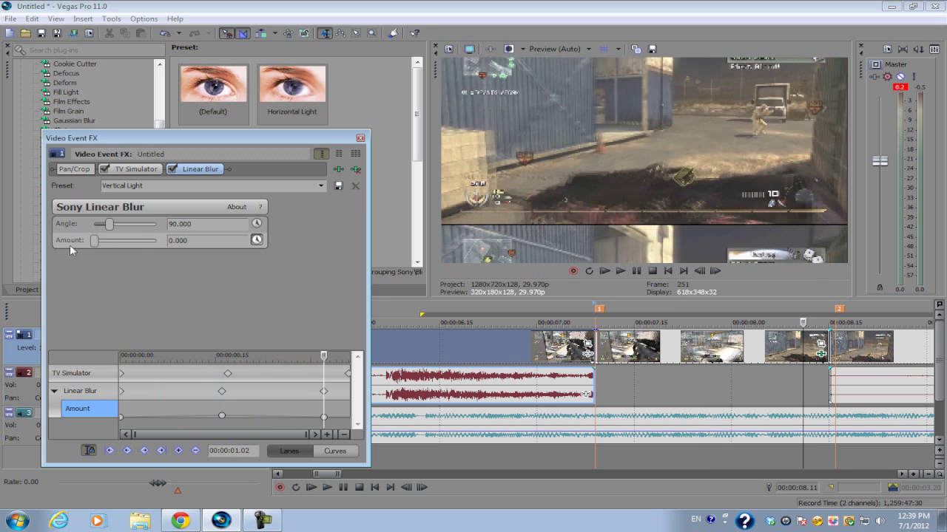
pyautogui.click(360, 139)
# Play the timeline from 00:00:06.12 through the inserted clip to preview the blurred transition, and stop at the second marker
pyautogui.click(419, 321)
pyautogui.scroll(-3, 490, 412)
pyautogui.press('space')
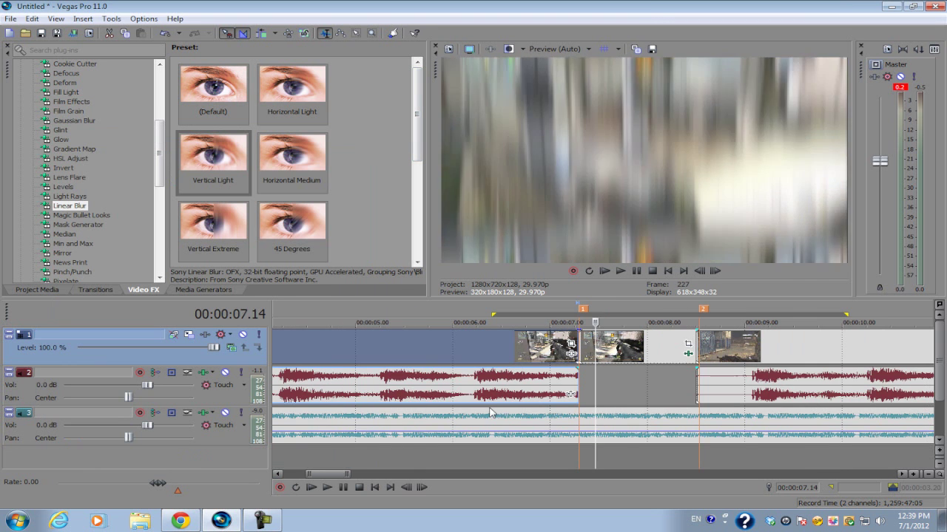
pyautogui.press('space')
pyautogui.scroll(3, 566, 377)
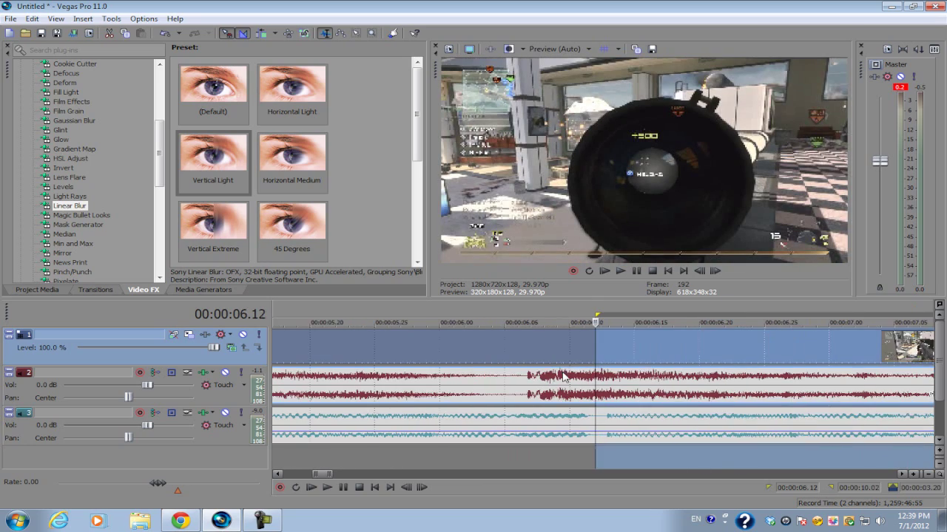
pyautogui.scroll(-1, 565, 377)
pyautogui.press('space')
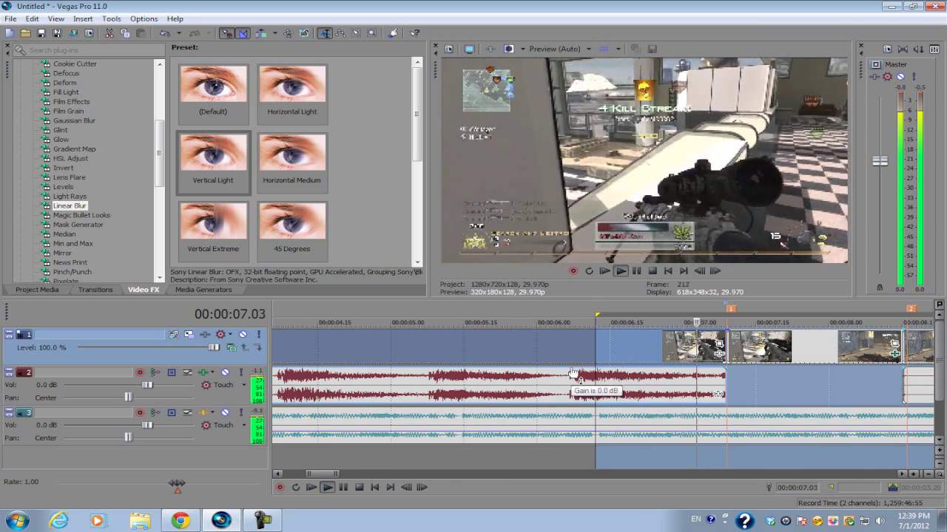
pyautogui.scroll(-2, 574, 372)
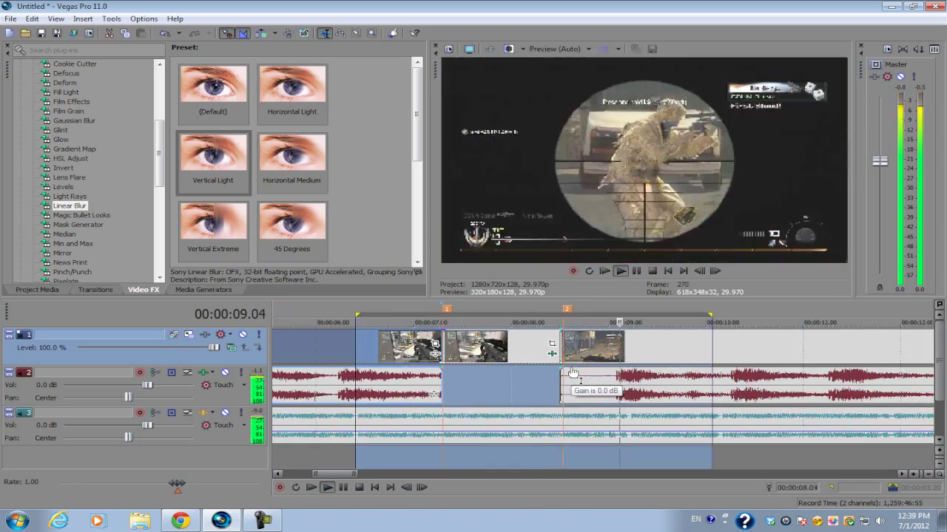
pyautogui.press('space')
pyautogui.click(566, 352)
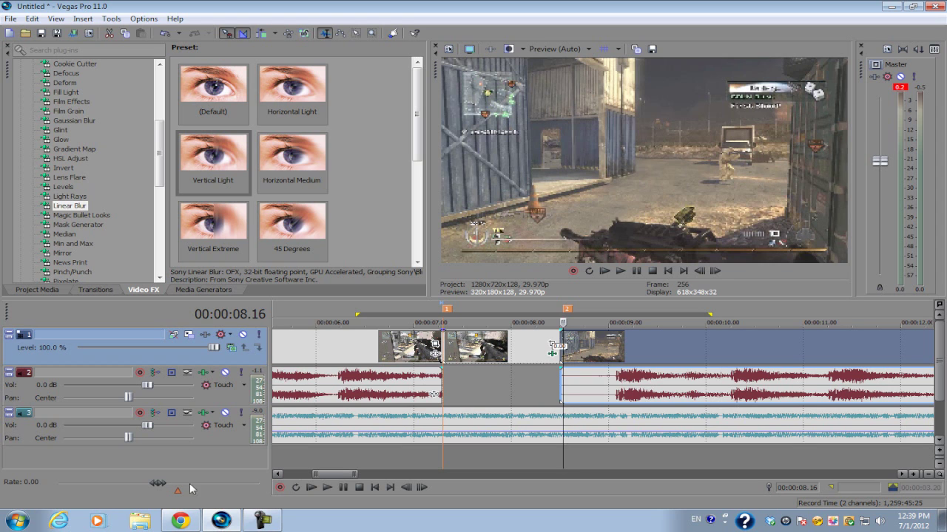
# Switch to Chrome to view the YouTube channel page, and return to Vegas Pro at the start of the inserted clip
pyautogui.click(188, 518)
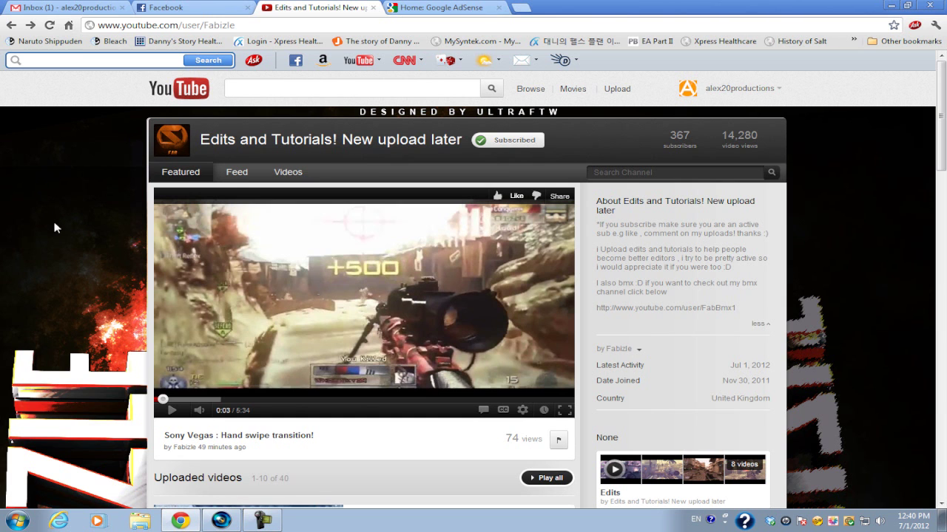
pyautogui.click(221, 522)
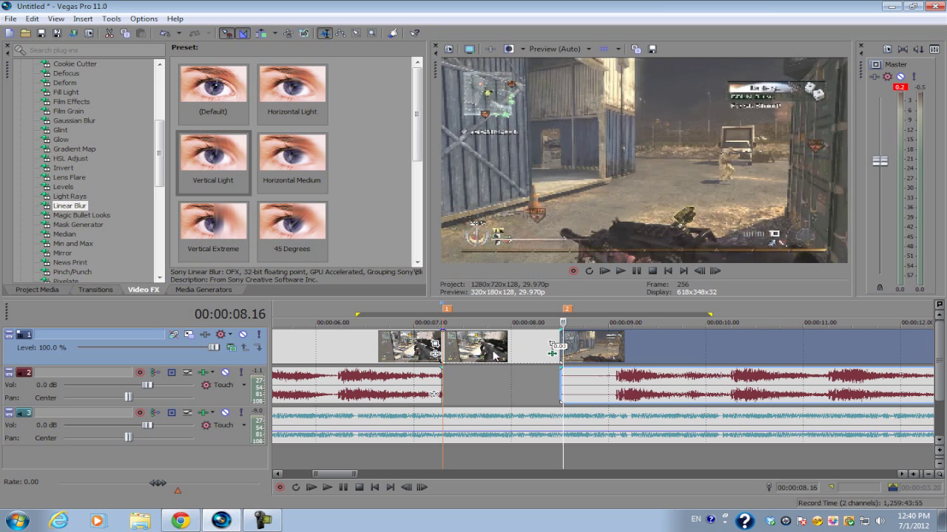
pyautogui.click(443, 346)
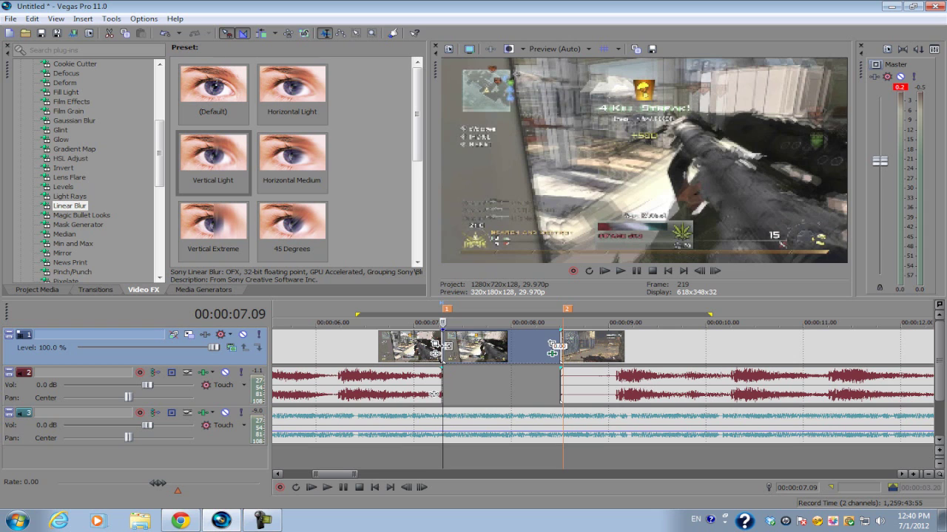